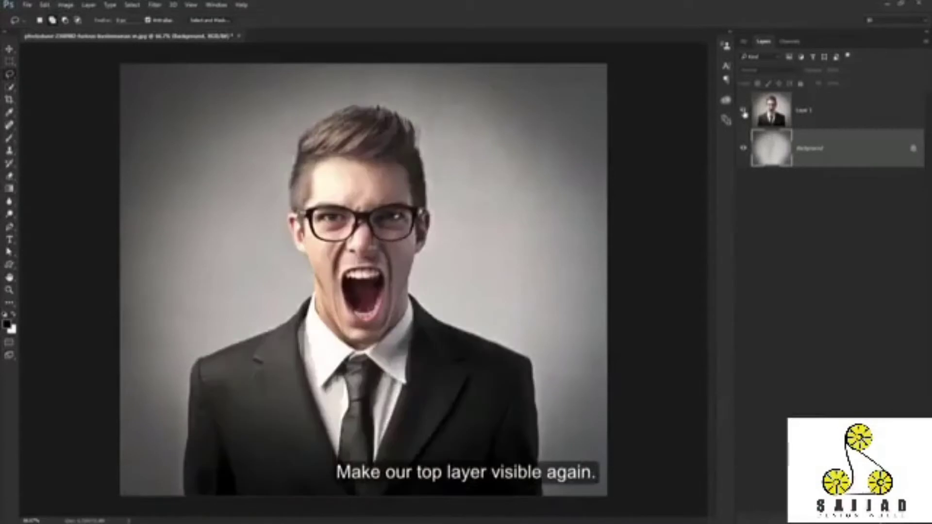
Select the man on Layer 1 with the Quick Selection tool.
{"action": "left_click", "coordinate": [810, 112]}
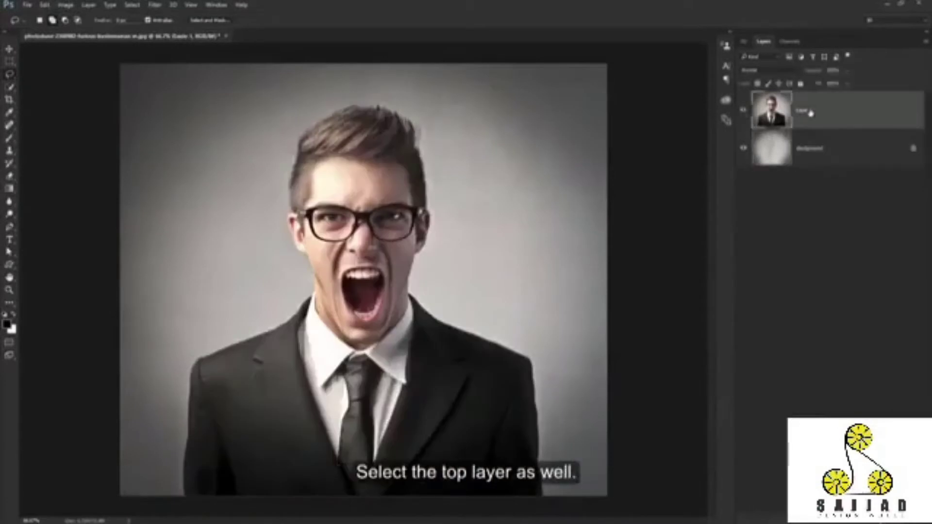
{"action": "key", "text": "q"}
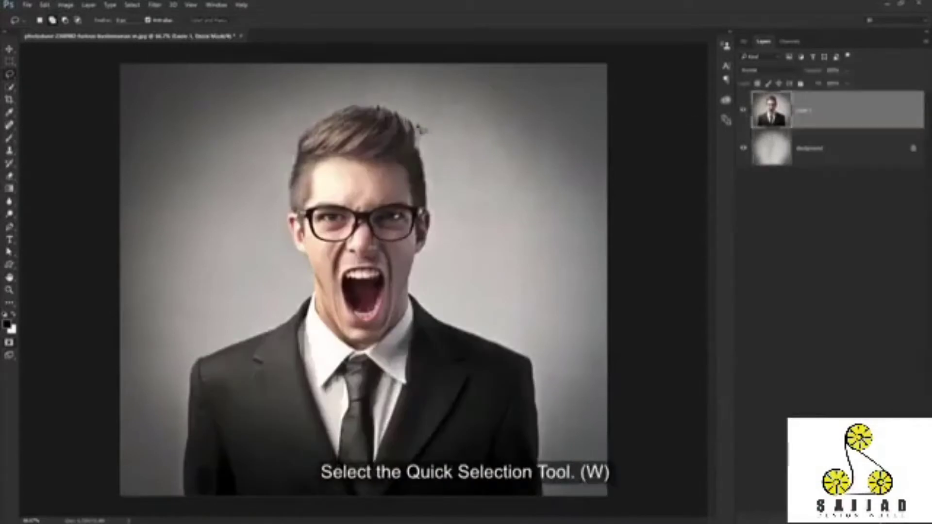
{"action": "key", "text": "q"}
{"action": "key", "text": "w"}
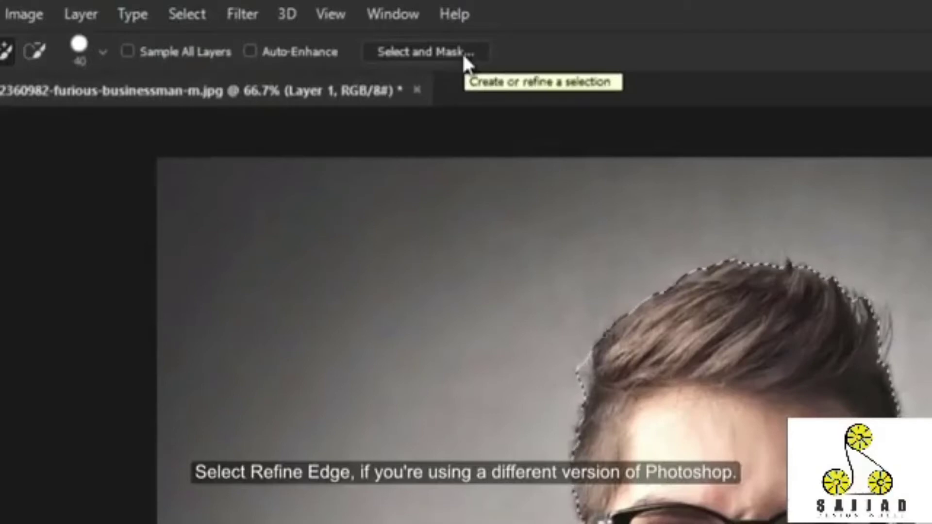
Output the man's selection as a Layer Mask through Select and Mask.
{"action": "left_click", "coordinate": [462, 53]}
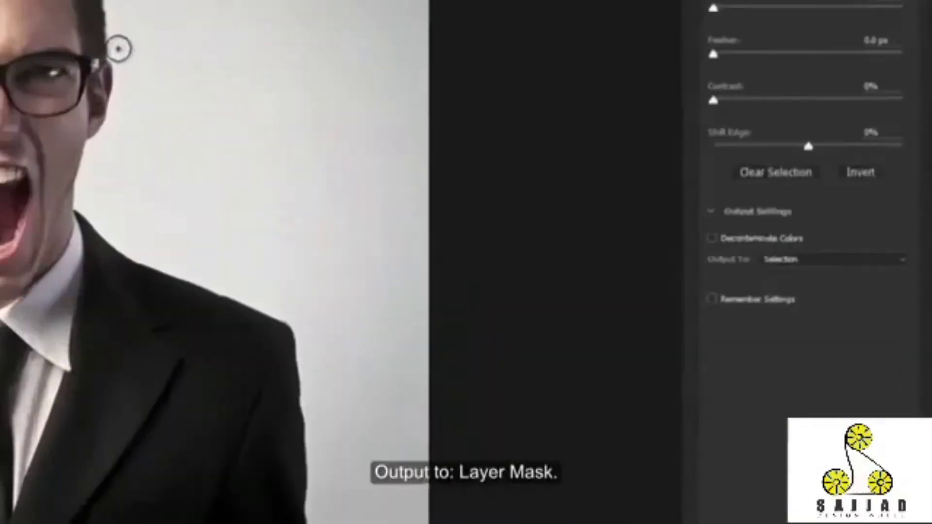
{"action": "left_click", "coordinate": [844, 264]}
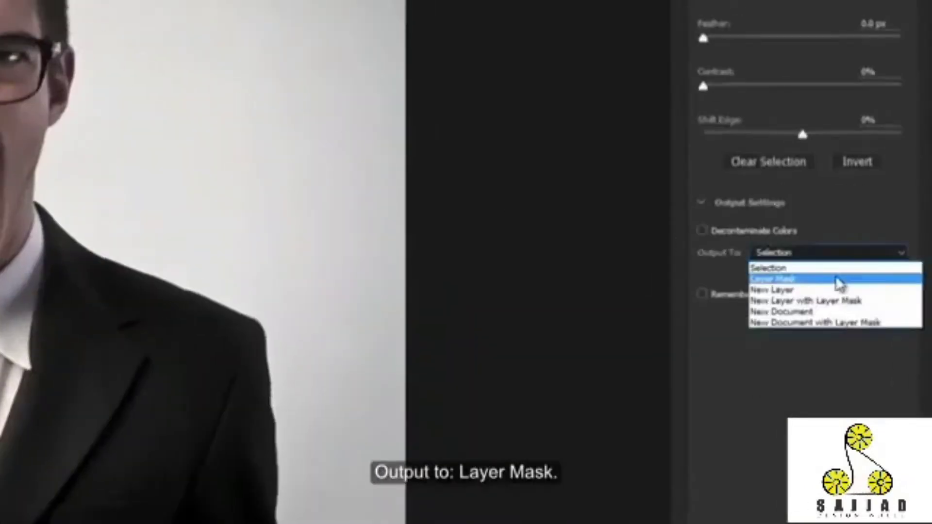
{"action": "left_click", "coordinate": [839, 281]}
{"action": "left_click", "coordinate": [821, 497]}
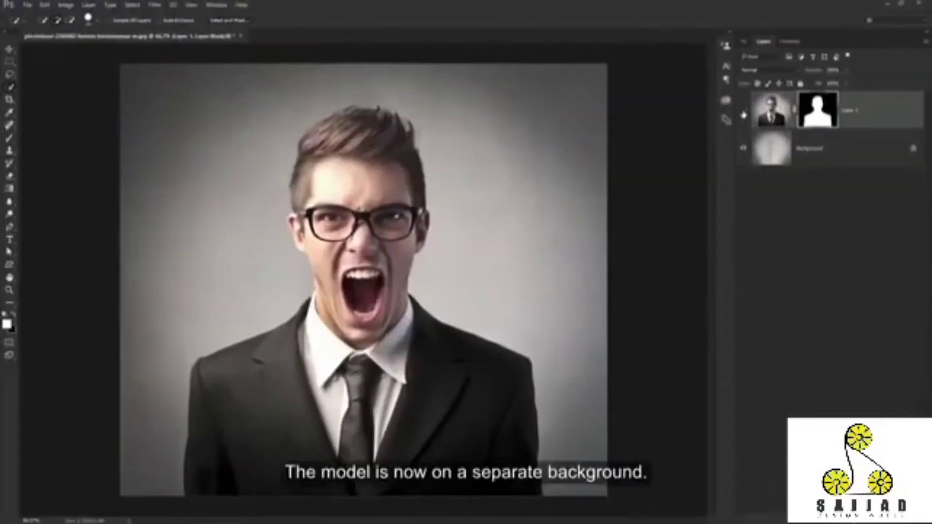
Duplicate the masked Layer 1 and apply the layer mask on the copy.
{"action": "left_click", "coordinate": [744, 114]}
{"action": "left_click", "coordinate": [744, 114]}
{"action": "key", "text": "ctrl+j"}
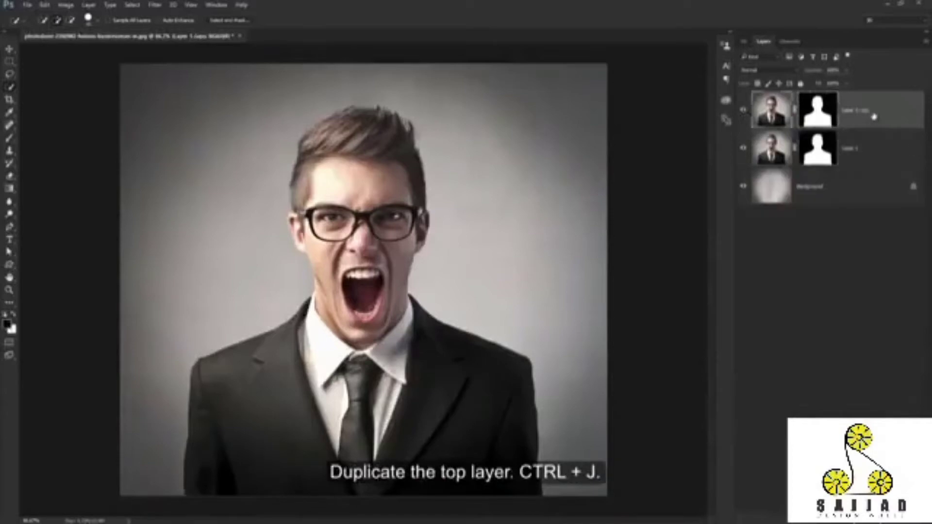
{"action": "right_click", "coordinate": [818, 110]}
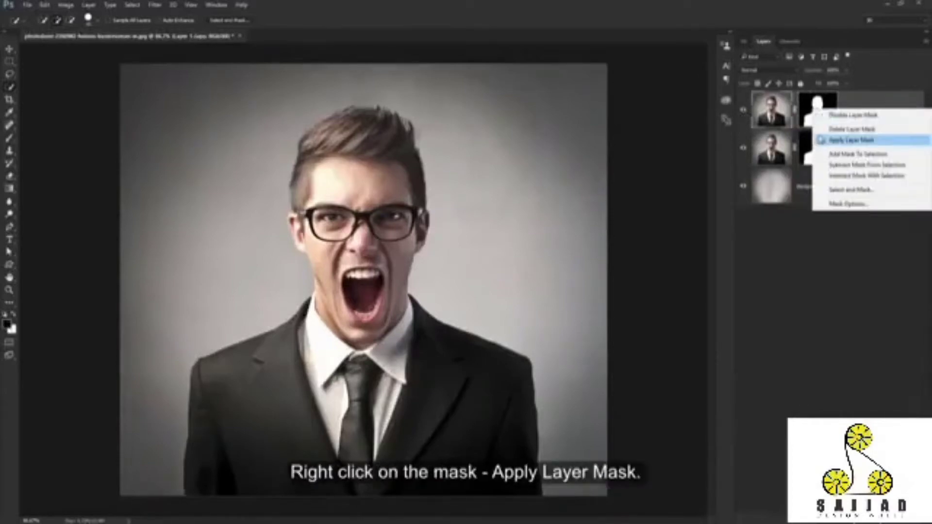
{"action": "left_click", "coordinate": [822, 141]}
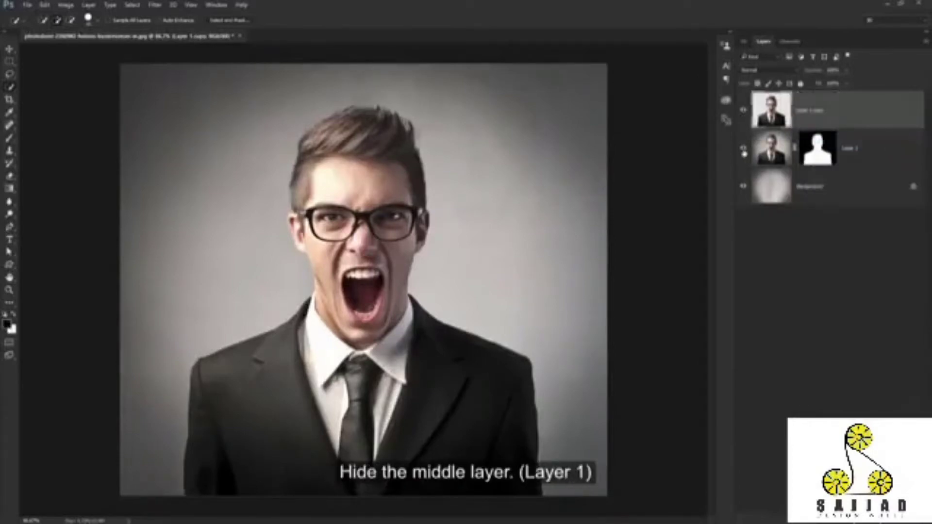
Hide Layer 1 and duplicate the cutout layer, naming the original cutout Dispersion Effect and its copy Man.
{"action": "left_click", "coordinate": [743, 150]}
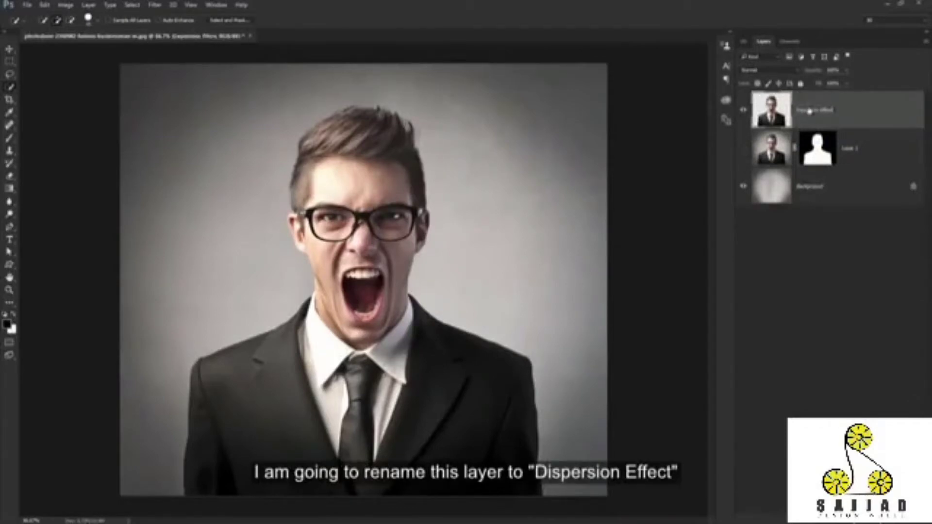
{"action": "key", "text": "ctrl+j"}
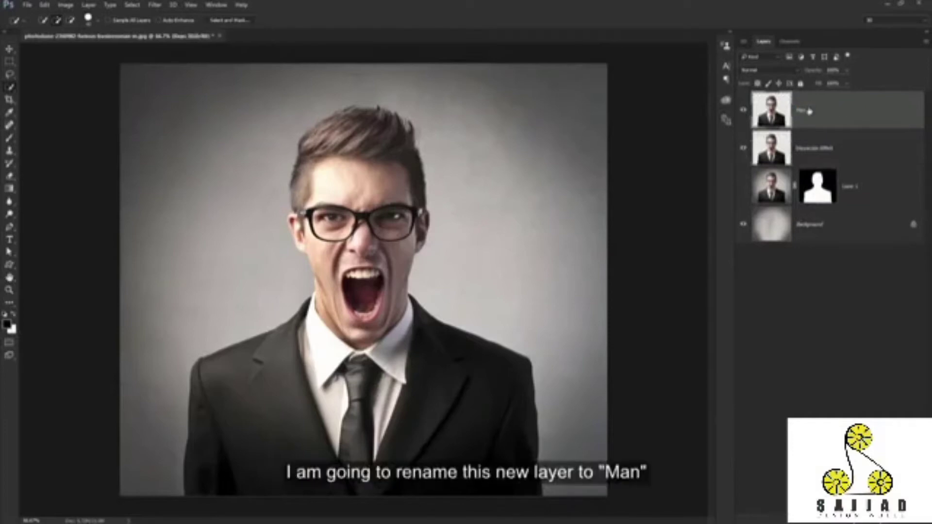
Open the Dispersion Effect layer in Liquify and stretch the hair to the image's upper right edge with Forward Warp.
{"action": "left_click", "coordinate": [806, 154]}
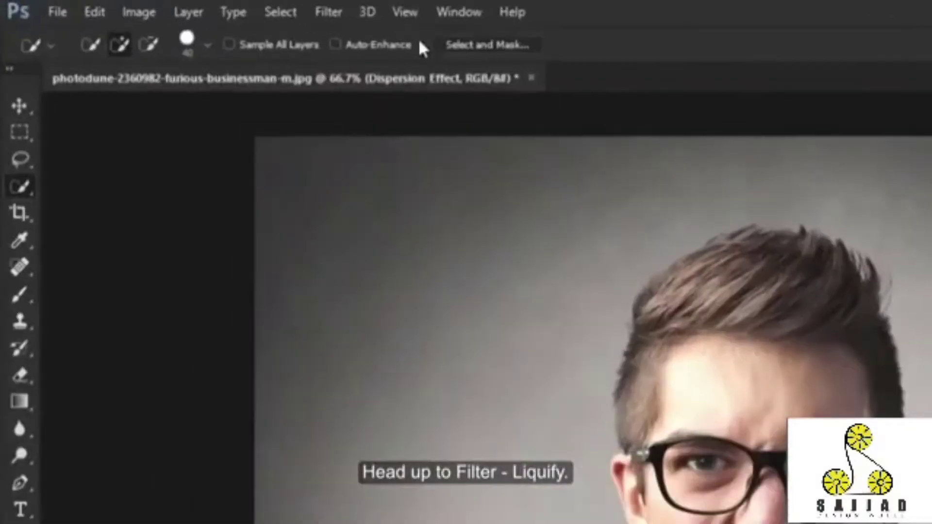
{"action": "left_click", "coordinate": [155, 5]}
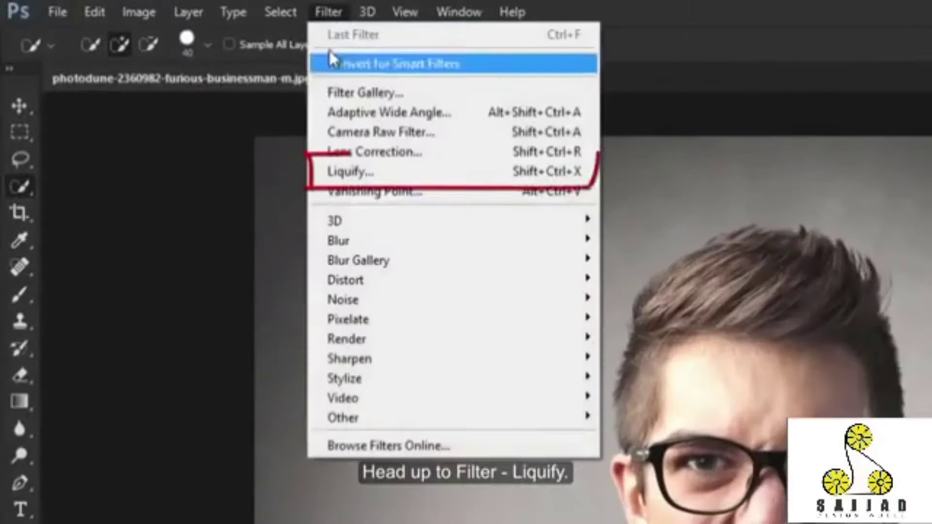
{"action": "left_click", "coordinate": [338, 172]}
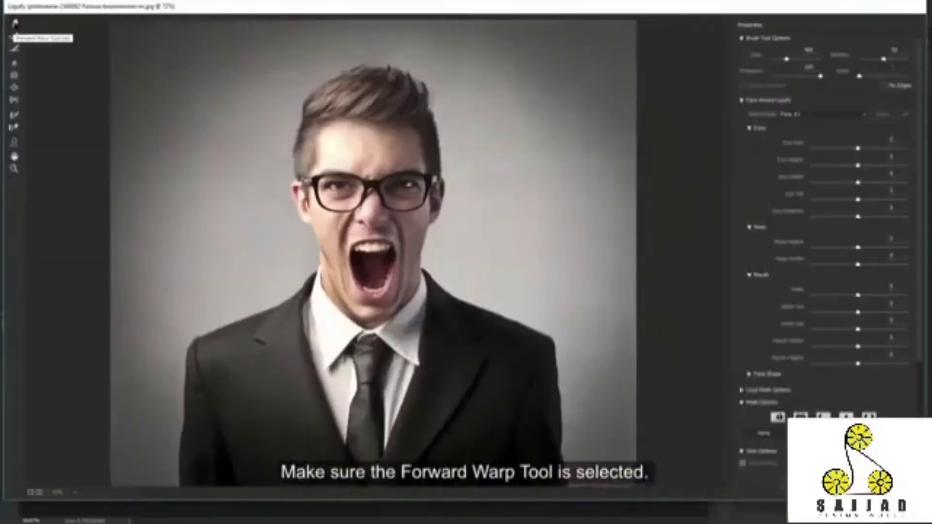
{"action": "mouse_move", "coordinate": [395, 89]}
{"action": "left_mouse_down"}
{"action": "mouse_move", "coordinate": [541, 51]}
{"action": "mouse_move", "coordinate": [573, 29]}
{"action": "left_mouse_up"}
{"action": "left_click_drag", "start_coordinate": [432, 46], "coordinate": [443, 12]}
{"action": "left_click_drag", "start_coordinate": [548, 34], "coordinate": [634, 6]}
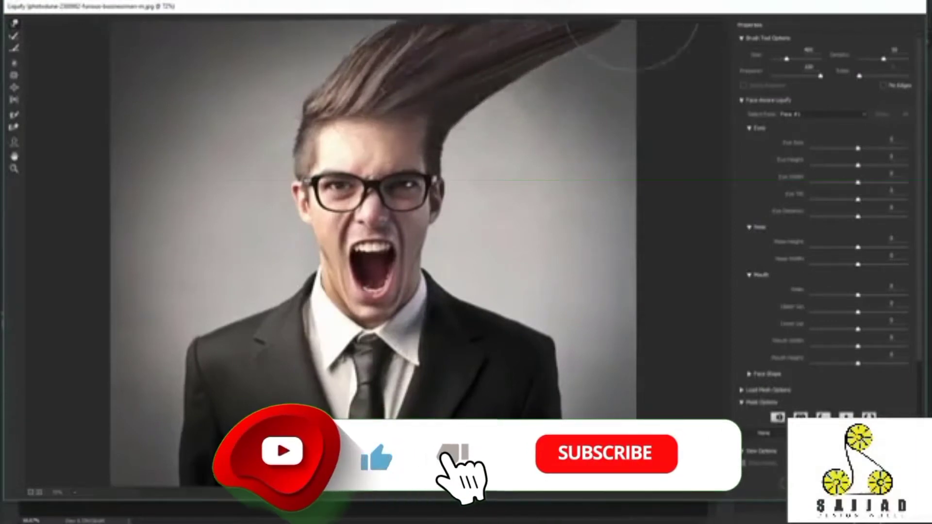
{"action": "key", "text": "bracketleft"}
{"action": "key", "text": "bracketleft"}
{"action": "key", "text": "bracketleft"}
{"action": "mouse_move", "coordinate": [446, 135]}
{"action": "left_mouse_down"}
{"action": "mouse_move", "coordinate": [573, 59]}
{"action": "mouse_move", "coordinate": [458, 149]}
{"action": "mouse_move", "coordinate": [486, 146]}
{"action": "mouse_move", "coordinate": [597, 86]}
{"action": "mouse_move", "coordinate": [666, 58]}
{"action": "left_mouse_up"}
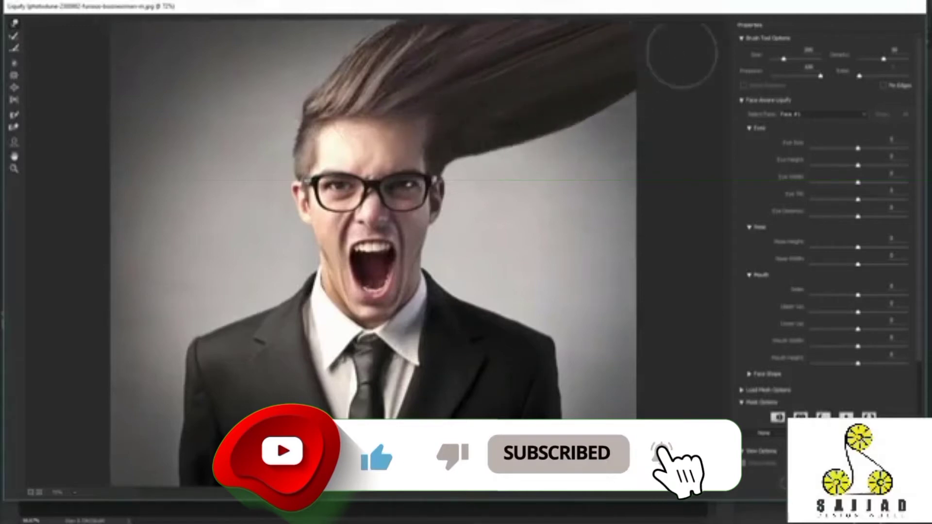
Stretch the ear, neck, shoulder and sleeve outward to the image's right edge with Forward Warp.
{"action": "mouse_move", "coordinate": [461, 194]}
{"action": "left_mouse_down"}
{"action": "mouse_move", "coordinate": [537, 187]}
{"action": "mouse_move", "coordinate": [626, 100]}
{"action": "mouse_move", "coordinate": [682, 92]}
{"action": "left_mouse_up"}
{"action": "left_click_drag", "start_coordinate": [548, 182], "coordinate": [682, 144]}
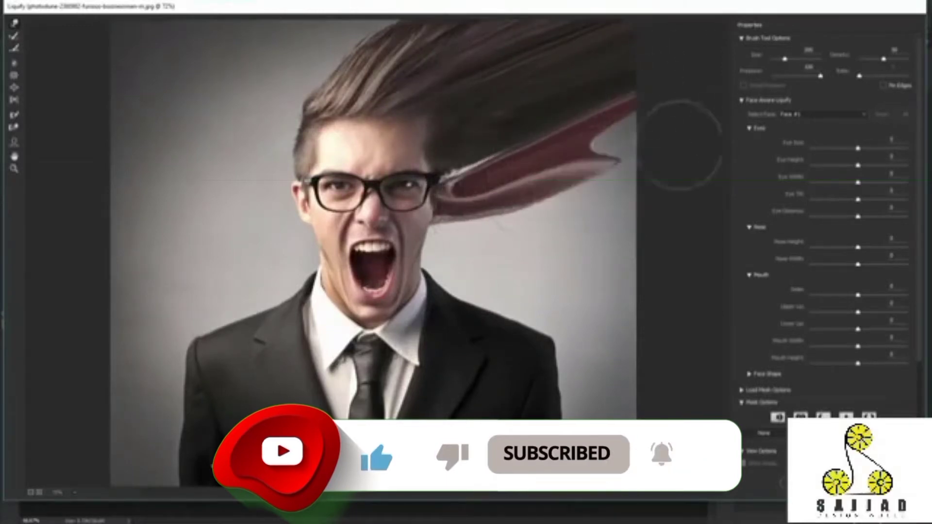
{"action": "left_click_drag", "start_coordinate": [592, 155], "coordinate": [673, 138]}
{"action": "left_click_drag", "start_coordinate": [429, 247], "coordinate": [478, 221]}
{"action": "mouse_move", "coordinate": [454, 304]}
{"action": "left_mouse_down"}
{"action": "mouse_move", "coordinate": [483, 262]}
{"action": "mouse_move", "coordinate": [478, 243]}
{"action": "mouse_move", "coordinate": [505, 214]}
{"action": "mouse_move", "coordinate": [668, 136]}
{"action": "left_mouse_up"}
{"action": "left_click_drag", "start_coordinate": [509, 301], "coordinate": [609, 211]}
{"action": "key", "text": "bracketright"}
{"action": "key", "text": "bracketright"}
{"action": "mouse_move", "coordinate": [526, 277]}
{"action": "left_mouse_down"}
{"action": "mouse_move", "coordinate": [648, 180]}
{"action": "mouse_move", "coordinate": [709, 154]}
{"action": "left_mouse_up"}
{"action": "left_click_drag", "start_coordinate": [549, 393], "coordinate": [665, 408]}
{"action": "left_click_drag", "start_coordinate": [567, 381], "coordinate": [698, 235]}
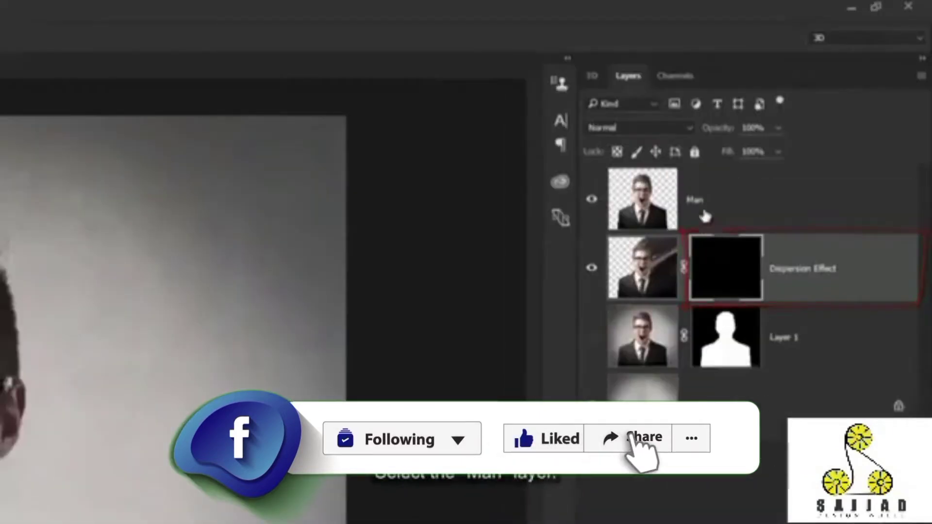
Add a white layer mask to the Man layer and choose a splatter brush with its brush settings displayed.
{"action": "left_click", "coordinate": [705, 216]}
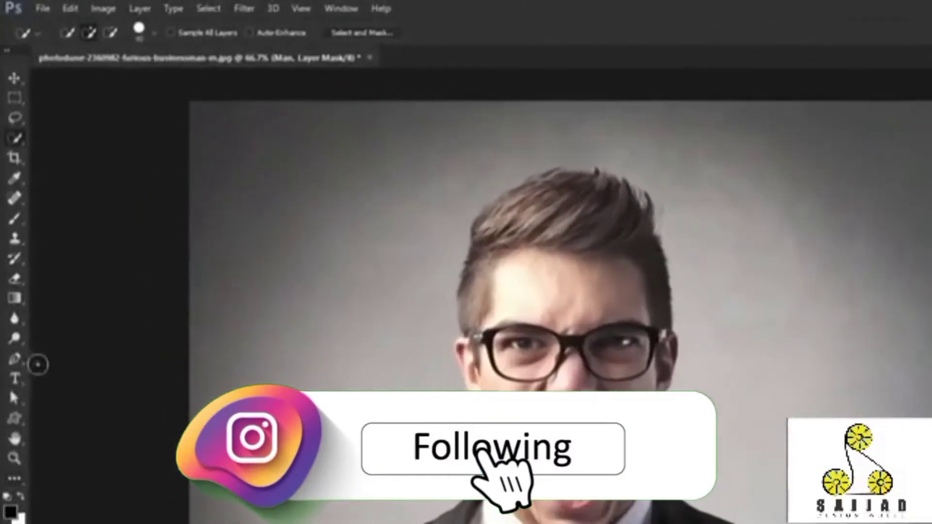
{"action": "left_click", "coordinate": [79, 31]}
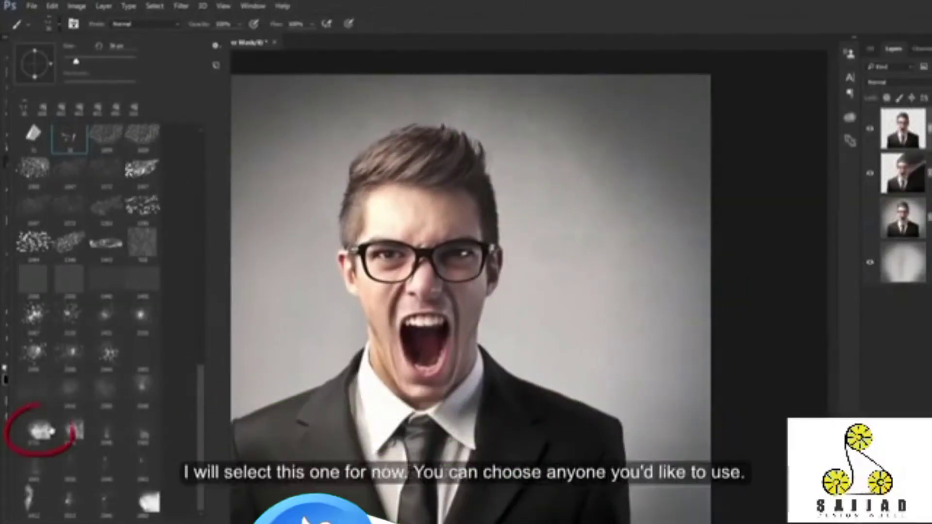
{"action": "double_click", "coordinate": [49, 427]}
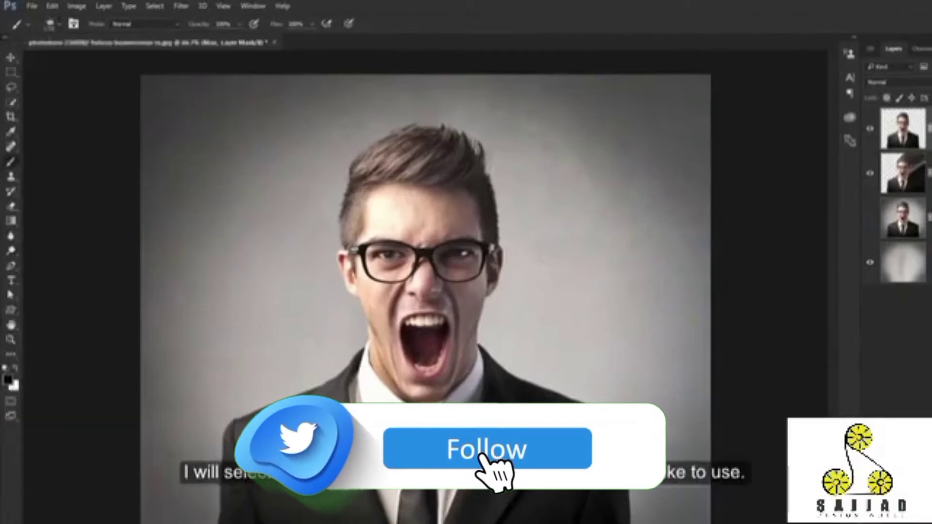
{"action": "left_click", "coordinate": [73, 24]}
{"action": "left_click_drag", "start_coordinate": [203, 66], "coordinate": [135, 70]}
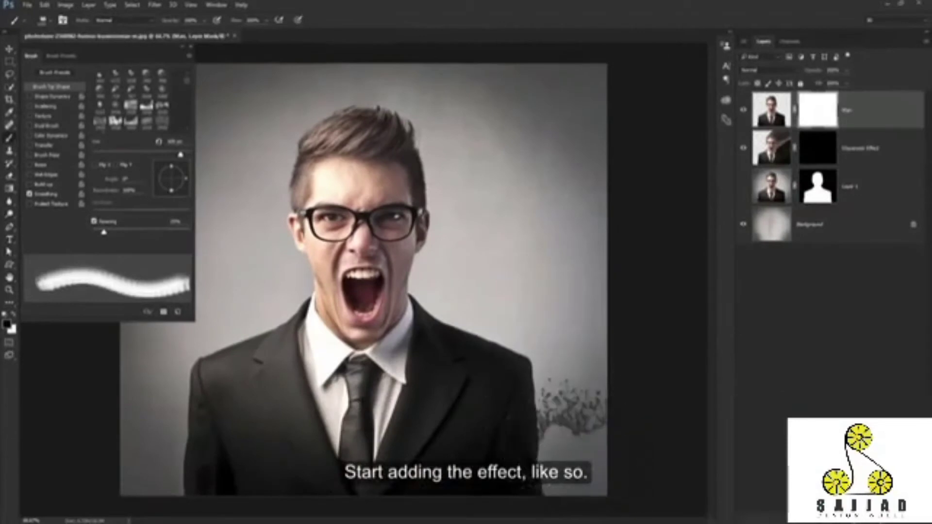
Dab black splatters on the Man mask along the sleeve and shoulder on the image's right, rotating the brush between dabs.
{"action": "left_click", "coordinate": [571, 444]}
{"action": "left_click", "coordinate": [588, 406]}
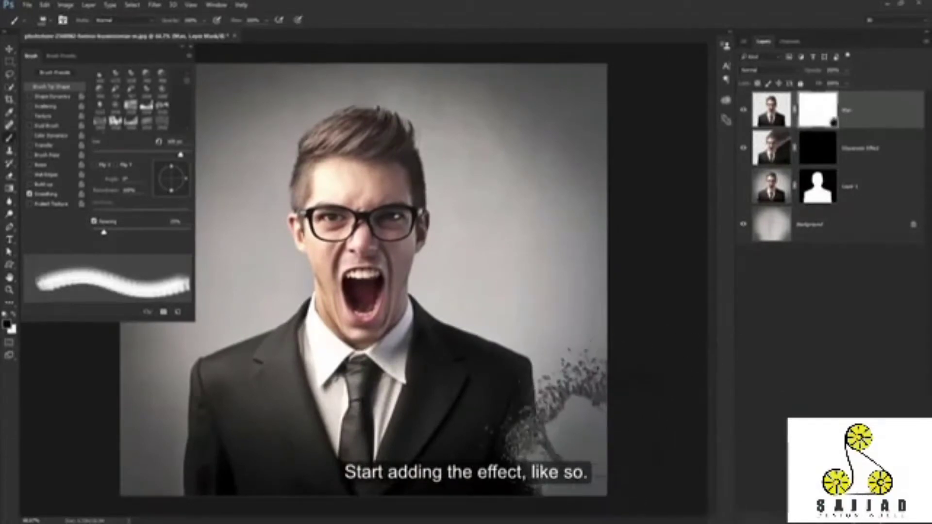
{"action": "left_click", "coordinate": [581, 386]}
{"action": "left_click_drag", "start_coordinate": [185, 178], "coordinate": [184, 170]}
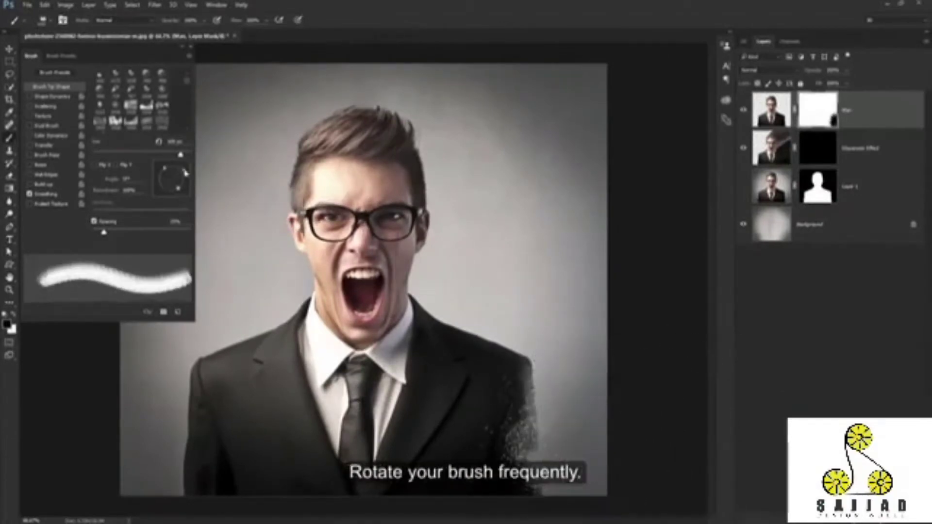
{"action": "left_click", "coordinate": [558, 364]}
{"action": "left_click", "coordinate": [575, 408]}
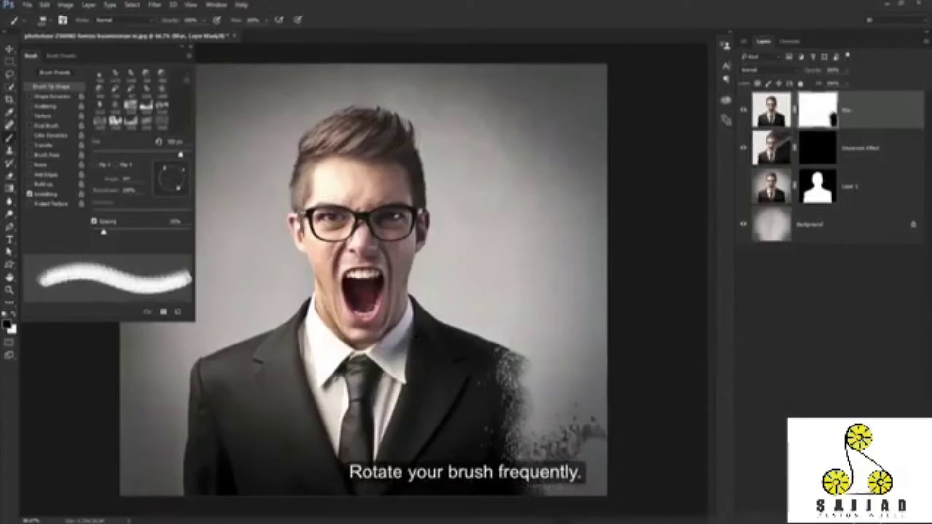
{"action": "left_click", "coordinate": [511, 302]}
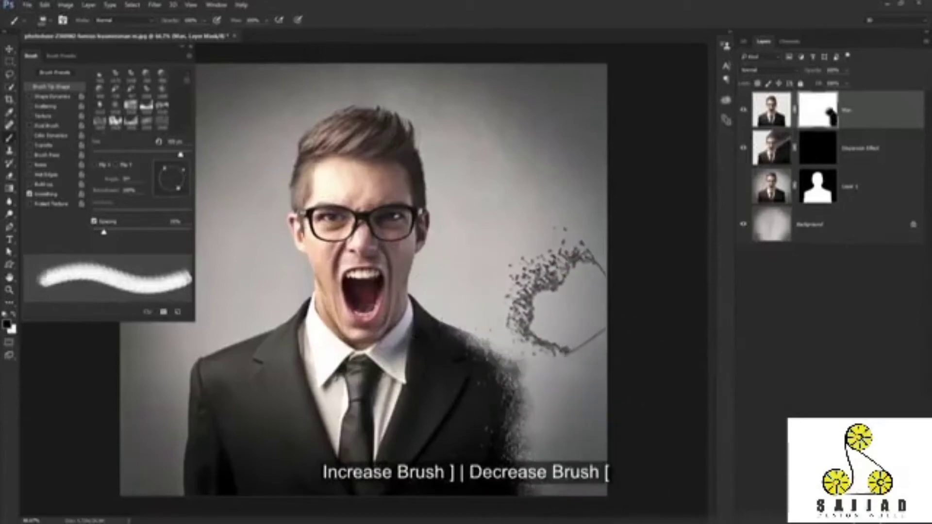
Switch to a different splatter brush, reduce its size and rotate its tip.
{"action": "left_click", "coordinate": [48, 20]}
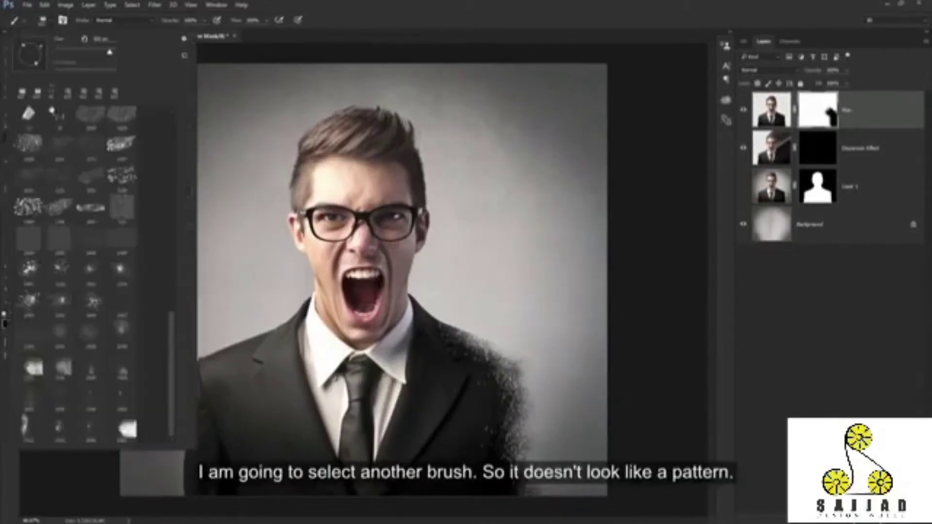
{"action": "double_click", "coordinate": [63, 370]}
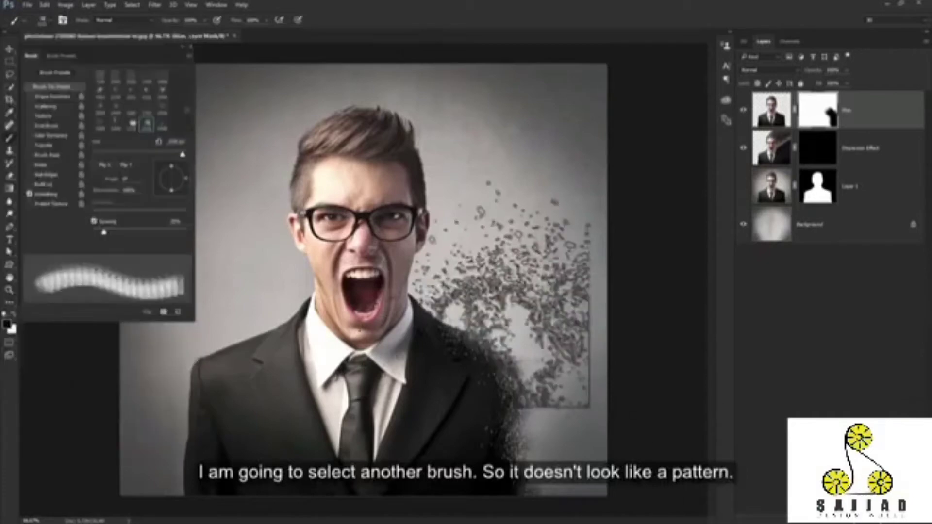
{"action": "key", "text": "bracketleft"}
{"action": "key", "text": "bracketleft"}
{"action": "key", "text": "bracketleft"}
{"action": "left_click_drag", "start_coordinate": [186, 177], "coordinate": [183, 167]}
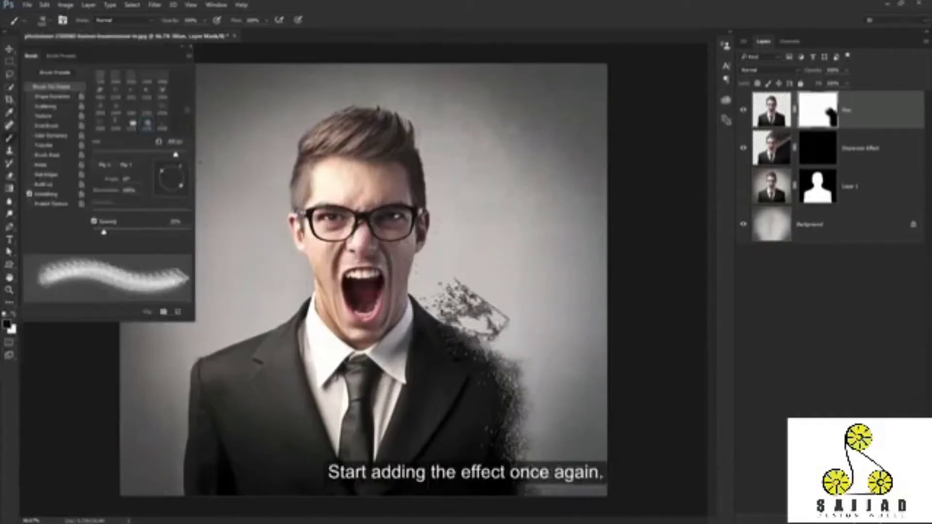
Dab smaller splatters on the Man mask along the top of the shoulder, the collar and the lower sleeve.
{"action": "key", "text": "bracketleft"}
{"action": "key", "text": "bracketleft"}
{"action": "key", "text": "bracketright"}
{"action": "key", "text": "bracketright"}
{"action": "left_click", "coordinate": [495, 319]}
{"action": "key", "text": "bracketleft"}
{"action": "key", "text": "bracketleft"}
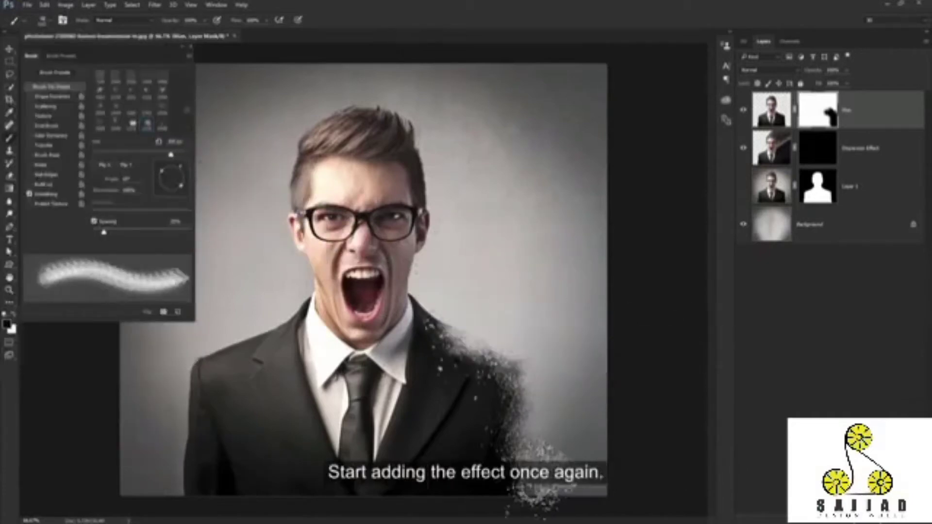
{"action": "left_click", "coordinate": [437, 293]}
{"action": "left_click", "coordinate": [464, 322]}
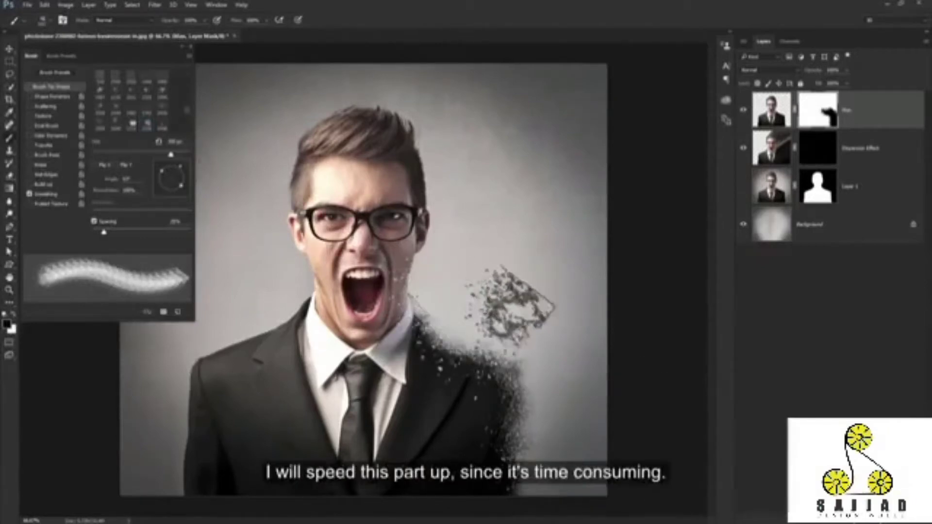
Dab splatters on the Man mask over the hair's edge on the image's right side.
{"action": "left_click", "coordinate": [433, 139]}
{"action": "left_click", "coordinate": [425, 134]}
{"action": "left_click", "coordinate": [432, 150]}
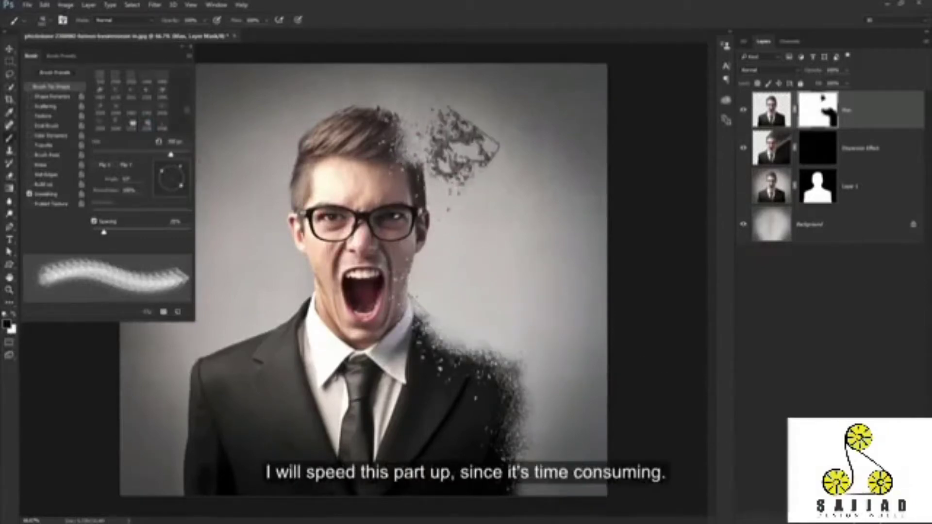
{"action": "left_click", "coordinate": [439, 176]}
Dab black splatters on the Man mask beside the glasses, ear and cheek on the image's right, rotating the brush and reducing its size.
{"action": "left_click_drag", "start_coordinate": [180, 171], "coordinate": [174, 165]}
{"action": "left_click", "coordinate": [437, 186]}
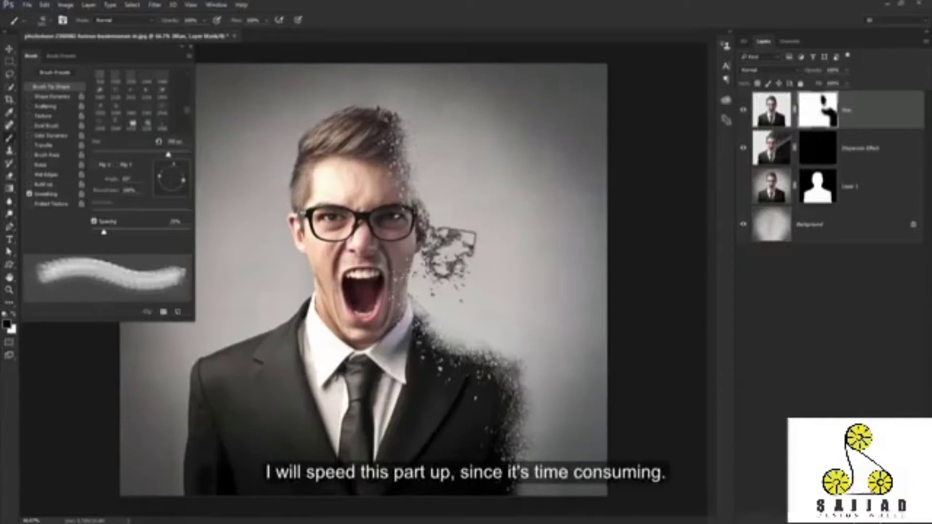
{"action": "left_click", "coordinate": [445, 253]}
{"action": "left_click", "coordinate": [438, 213]}
{"action": "left_click", "coordinate": [428, 206]}
{"action": "left_click", "coordinate": [426, 287]}
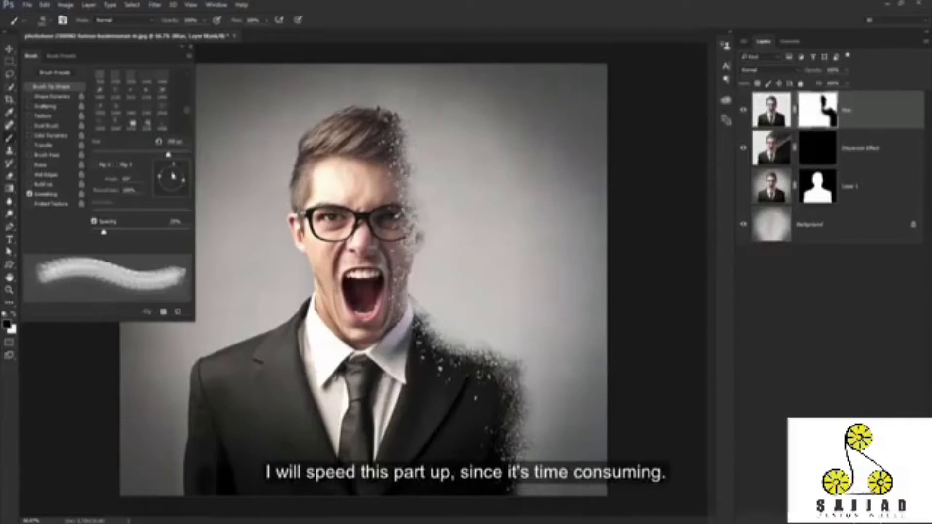
{"action": "left_click_drag", "start_coordinate": [183, 180], "coordinate": [182, 185]}
{"action": "key", "text": "bracketleft"}
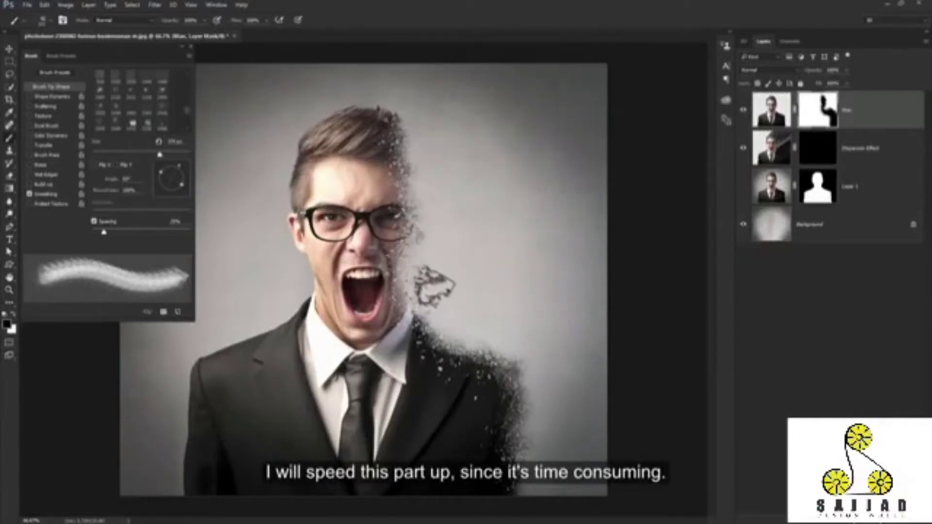
With an enlarged splatter brush, dab white splatters on the Dispersion Effect mask beside the hair, glasses and collar.
{"action": "key", "text": "bracketright"}
{"action": "key", "text": "bracketright"}
{"action": "left_click", "coordinate": [461, 136]}
{"action": "key", "text": "ctrl+z"}
{"action": "key", "text": "bracketleft"}
{"action": "left_click", "coordinate": [539, 185]}
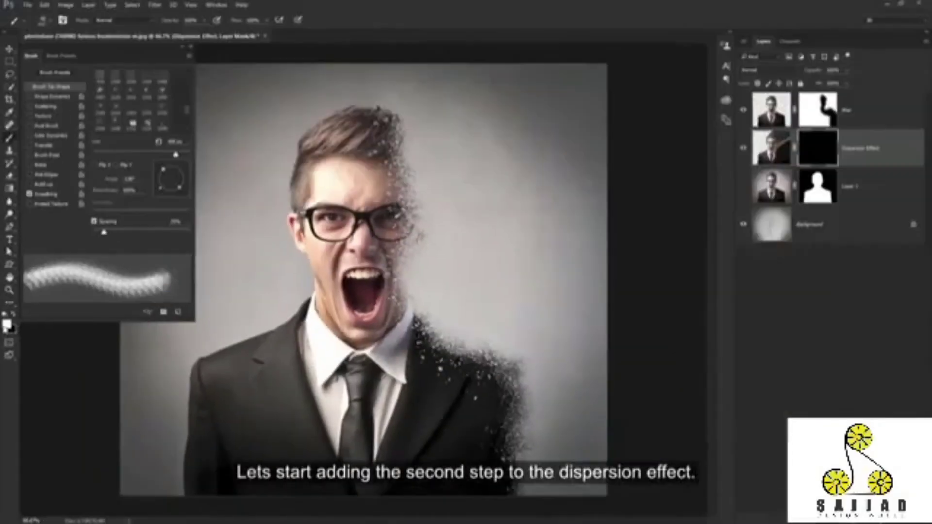
{"action": "left_click", "coordinate": [398, 146]}
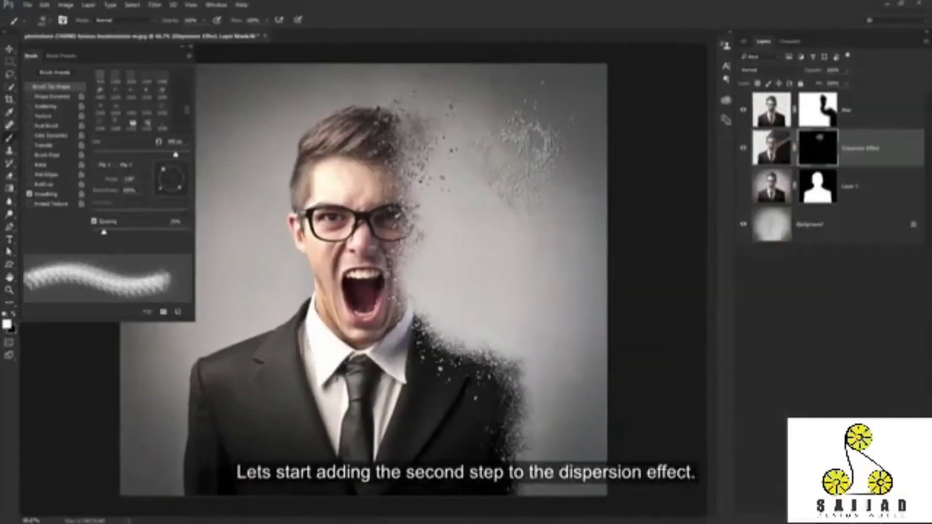
{"action": "left_click", "coordinate": [466, 185]}
{"action": "left_click", "coordinate": [384, 209]}
{"action": "left_click", "coordinate": [408, 338]}
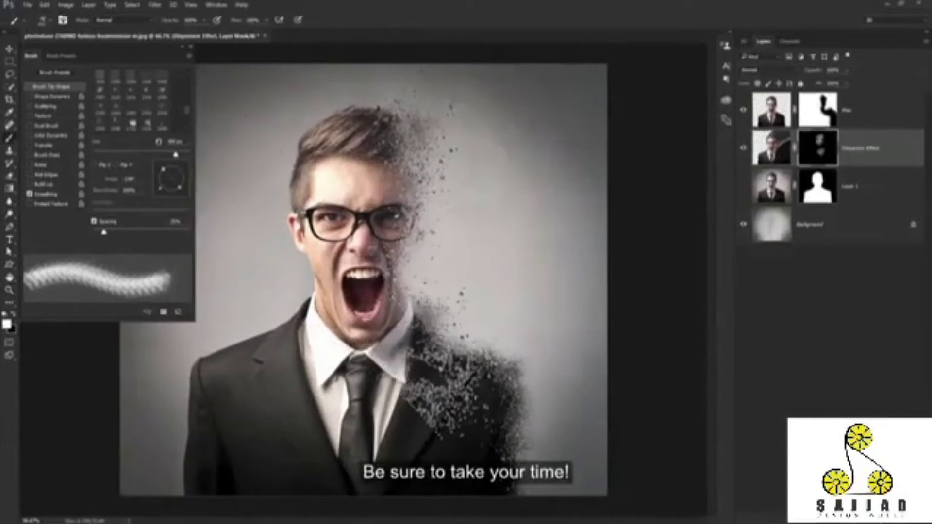
Reduce and rotate the splatter brush, and dab white on the Dispersion Effect mask along the shoulder and sleeve.
{"action": "key", "text": "["}
{"action": "key", "text": "["}
{"action": "left_click_drag", "start_coordinate": [162, 188], "coordinate": [164, 190]}
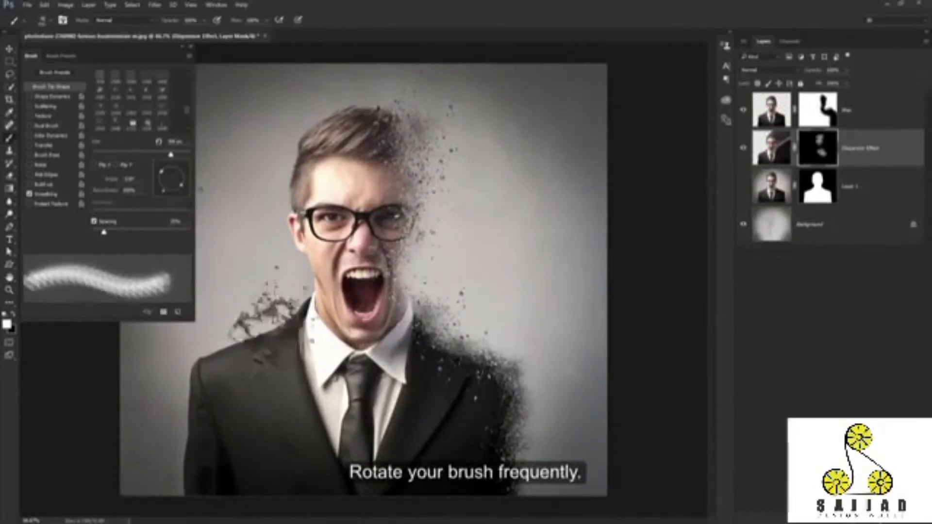
{"action": "left_click", "coordinate": [468, 372]}
{"action": "left_click", "coordinate": [432, 380]}
{"action": "left_click", "coordinate": [481, 451]}
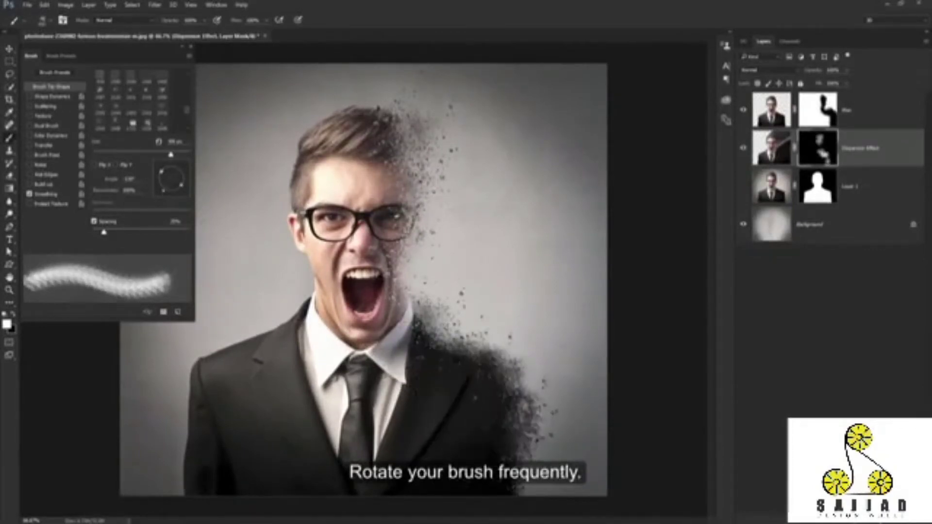
Enlarge the brush and dab white splatters around the dispersed shoulder and upper arm, undoing the dab over the mouth.
{"action": "key", "text": "]"}
{"action": "key", "text": "bracketright"}
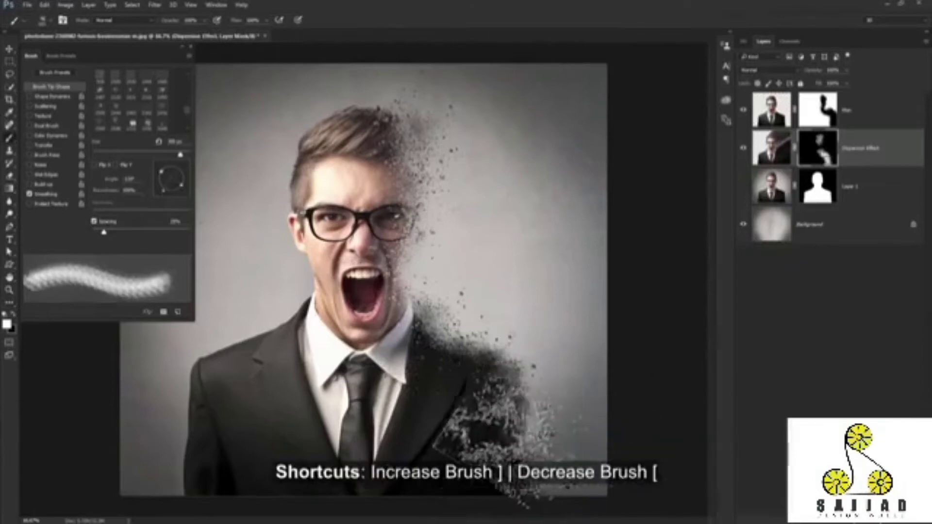
{"action": "left_click", "coordinate": [466, 396]}
{"action": "left_click", "coordinate": [447, 358]}
{"action": "left_click", "coordinate": [504, 354]}
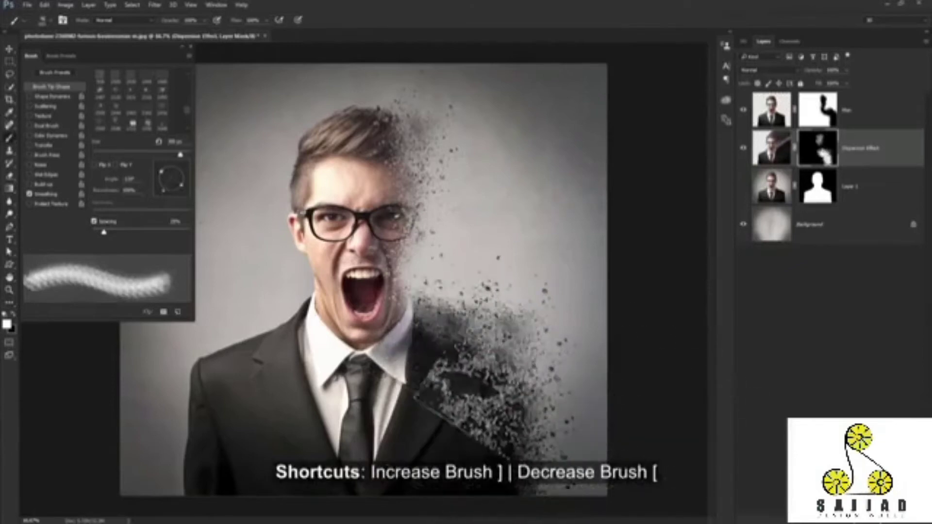
{"action": "left_click", "coordinate": [379, 296]}
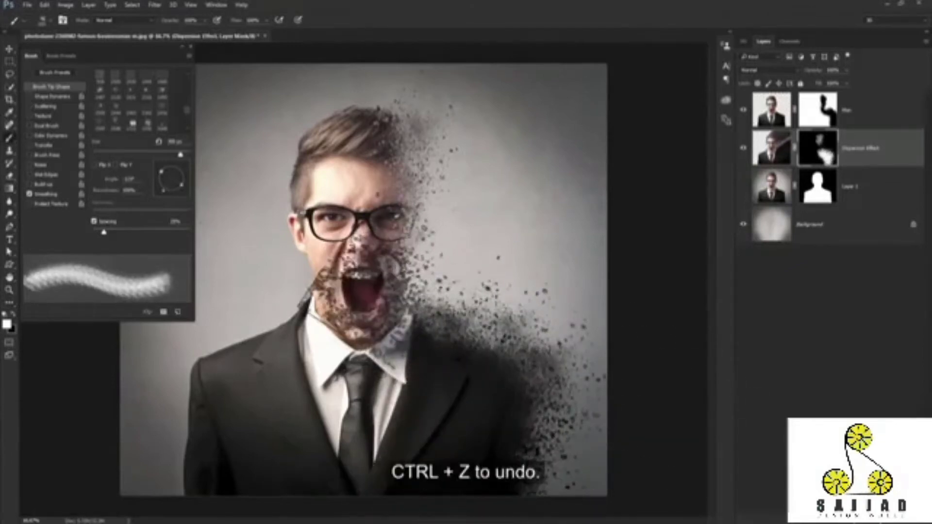
{"action": "key", "text": "ctrl+z"}
Dab white near the hair's edge and switch to a larger-particle splatter brush to scatter larger fragments beside the face.
{"action": "left_click", "coordinate": [407, 175]}
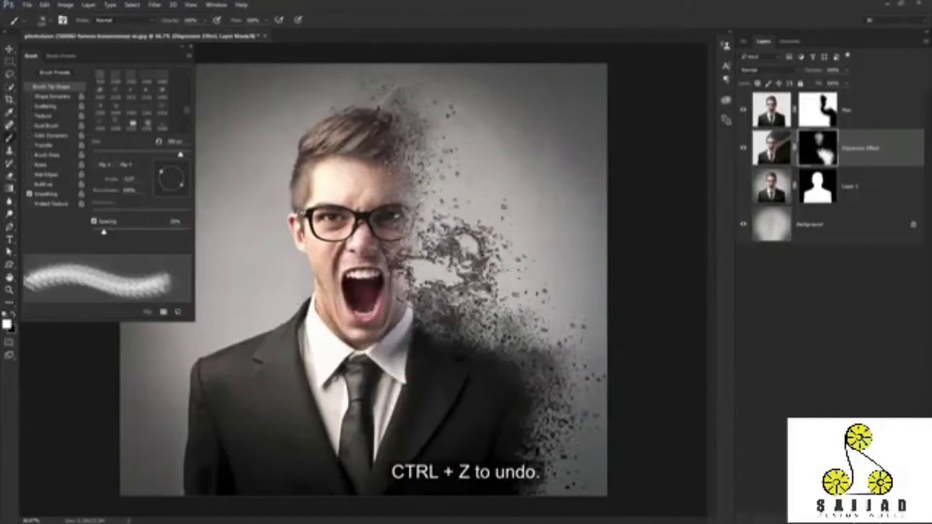
{"action": "left_click", "coordinate": [50, 21]}
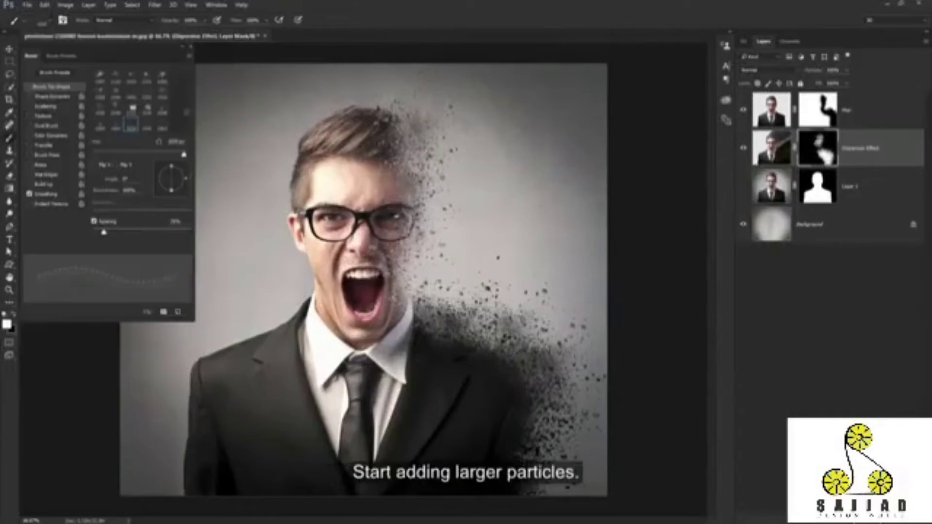
{"action": "left_click", "coordinate": [459, 250]}
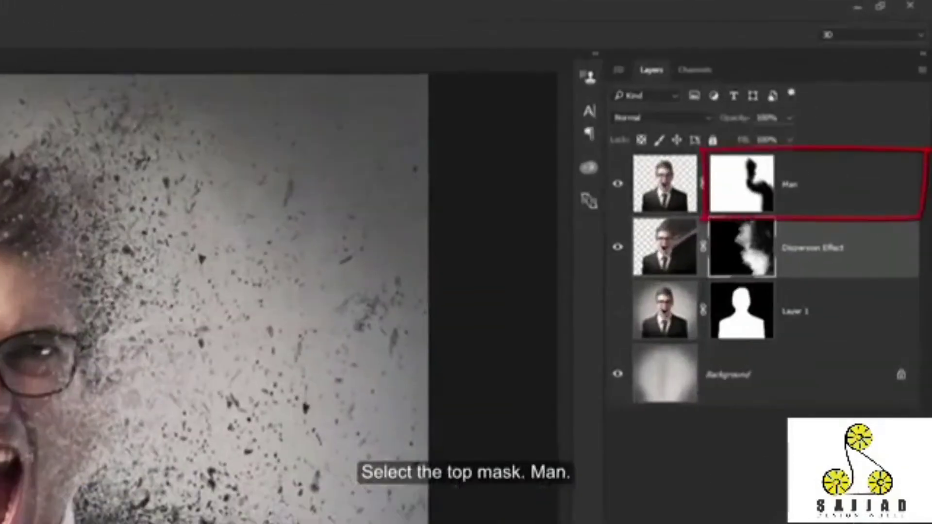
Select the Man layer's mask and choose a small soft round brush.
{"action": "left_click", "coordinate": [755, 181]}
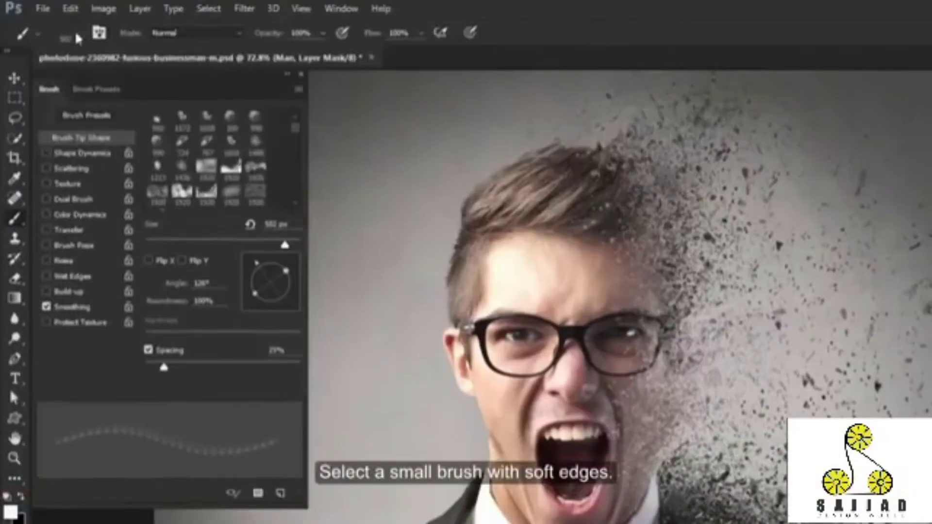
{"action": "left_click", "coordinate": [75, 32]}
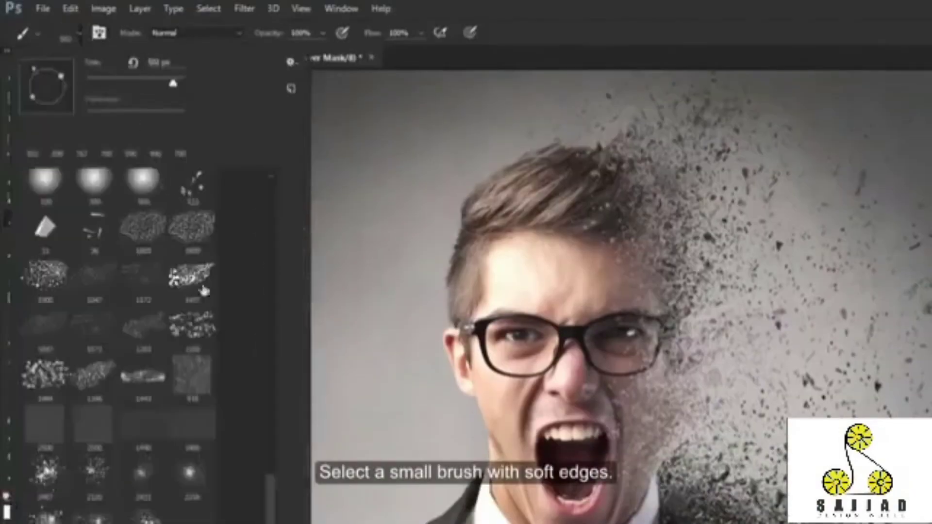
{"action": "scroll", "coordinate": [204, 290], "scroll_direction": "up", "scroll_amount": 5}
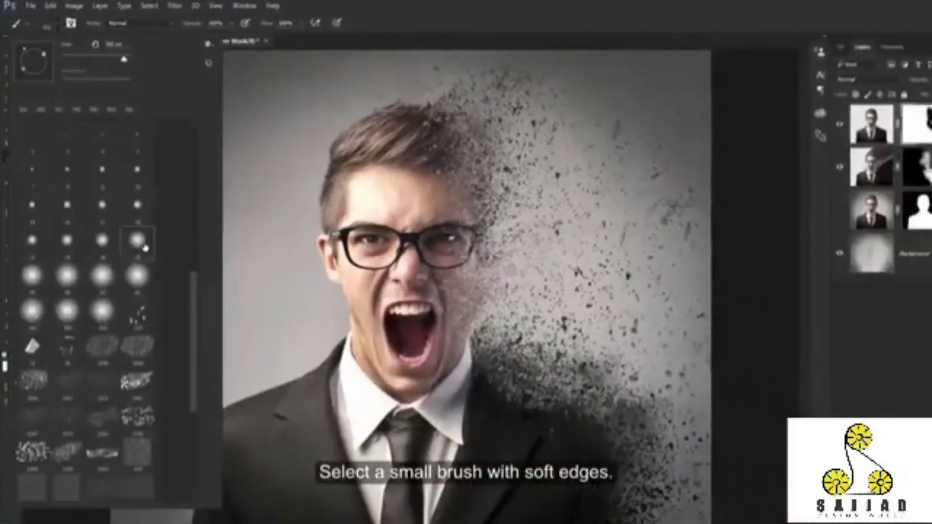
{"action": "double_click", "coordinate": [146, 248]}
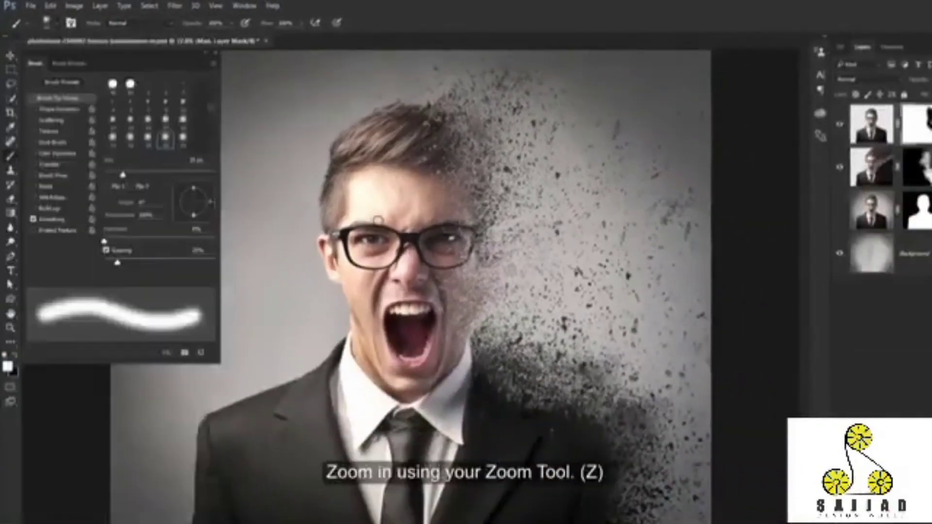
Inspect the dispersion edge up close for unnecessary specks, from the glasses lens down the cheek and collar to the jacket.
{"action": "key", "text": "z"}
{"action": "left_click", "coordinate": [464, 247]}
{"action": "left_click", "coordinate": [464, 247]}
{"action": "left_click", "coordinate": [463, 248]}
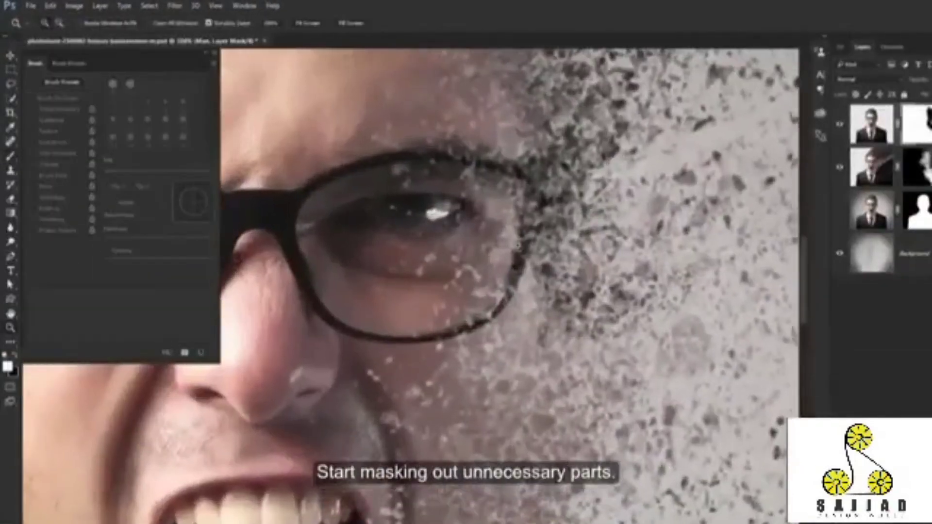
{"action": "key", "text": "b"}
{"action": "scroll", "coordinate": [412, 251], "scroll_direction": "down", "scroll_amount": 3}
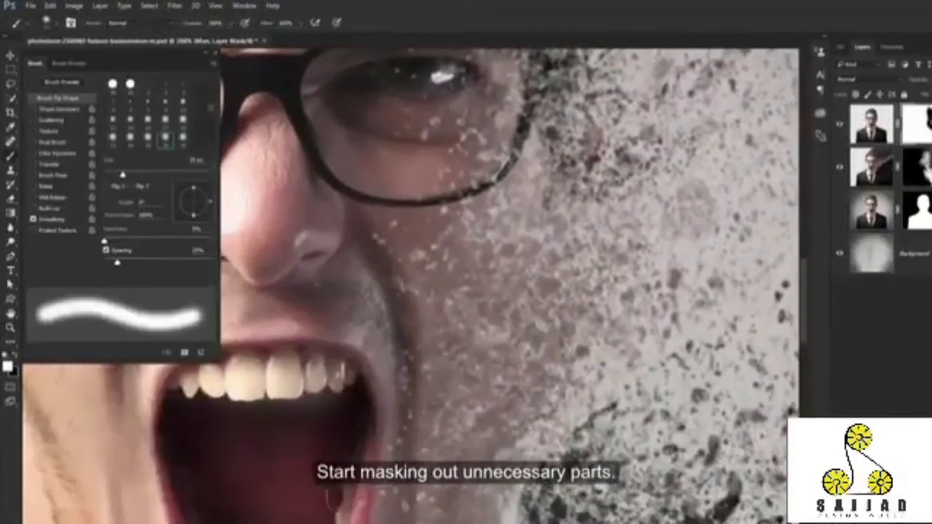
{"action": "scroll", "coordinate": [322, 426], "scroll_direction": "down", "scroll_amount": 5}
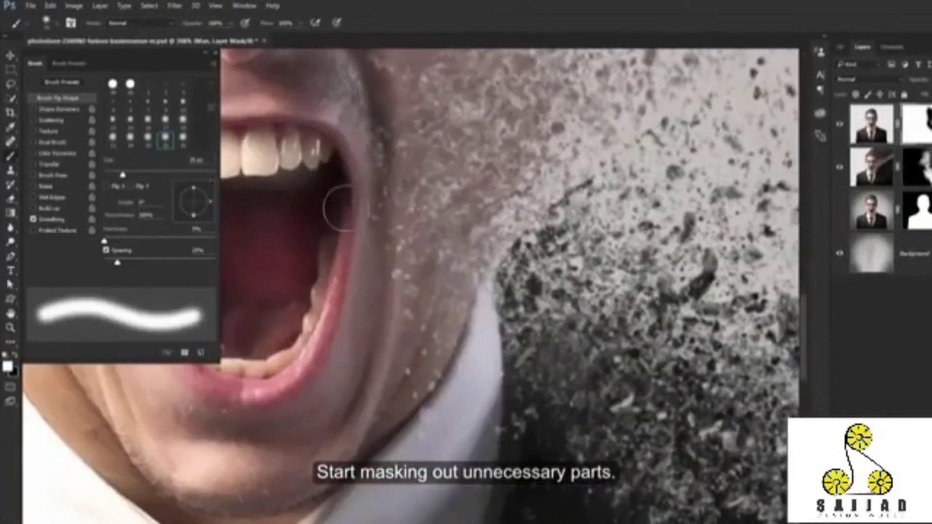
{"action": "scroll", "coordinate": [349, 219], "scroll_direction": "down", "scroll_amount": 4}
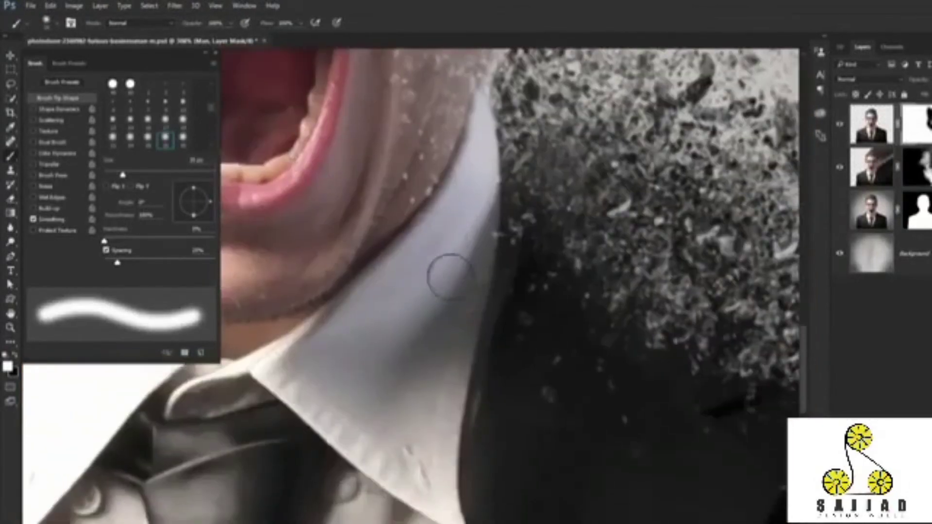
{"action": "scroll", "coordinate": [450, 277], "scroll_direction": "down", "scroll_amount": 3}
{"action": "scroll", "coordinate": [513, 278], "scroll_direction": "down", "scroll_amount": 3}
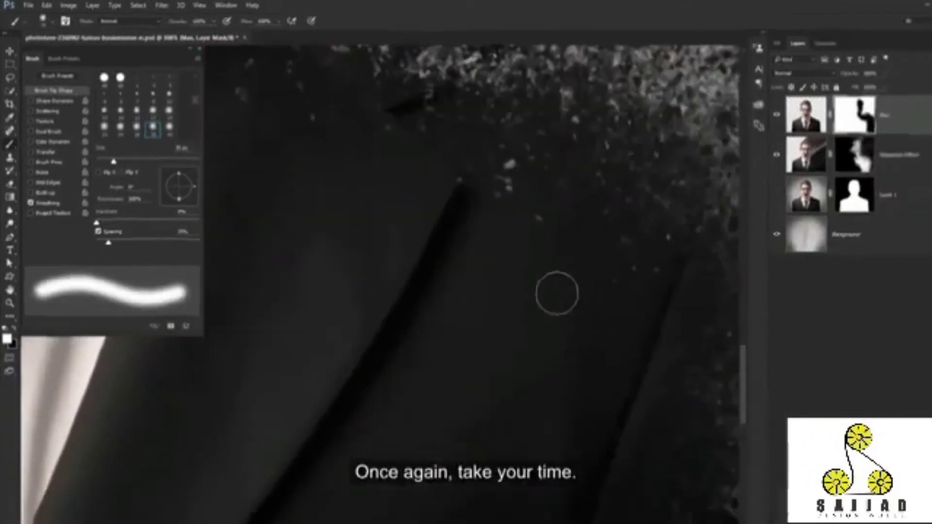
{"action": "scroll", "coordinate": [531, 386], "scroll_direction": "down", "scroll_amount": 3}
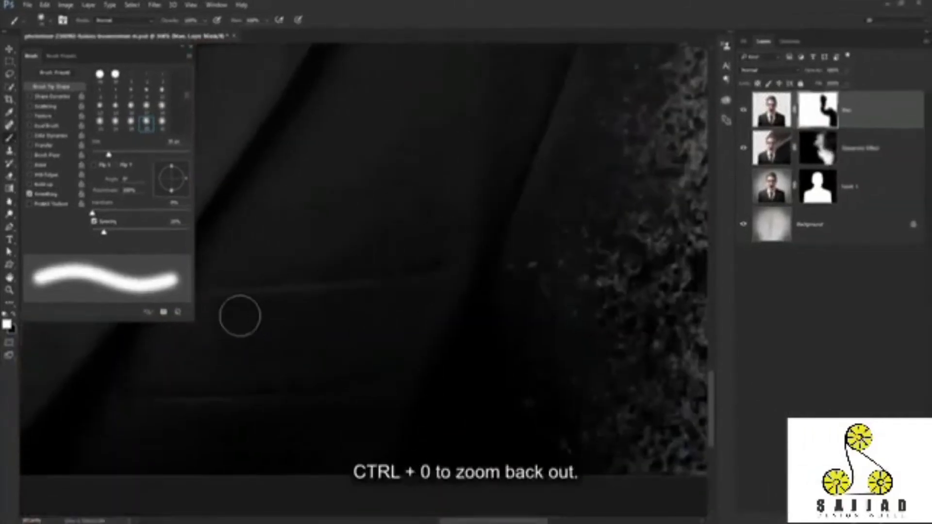
{"action": "key", "text": "ctrl+0"}
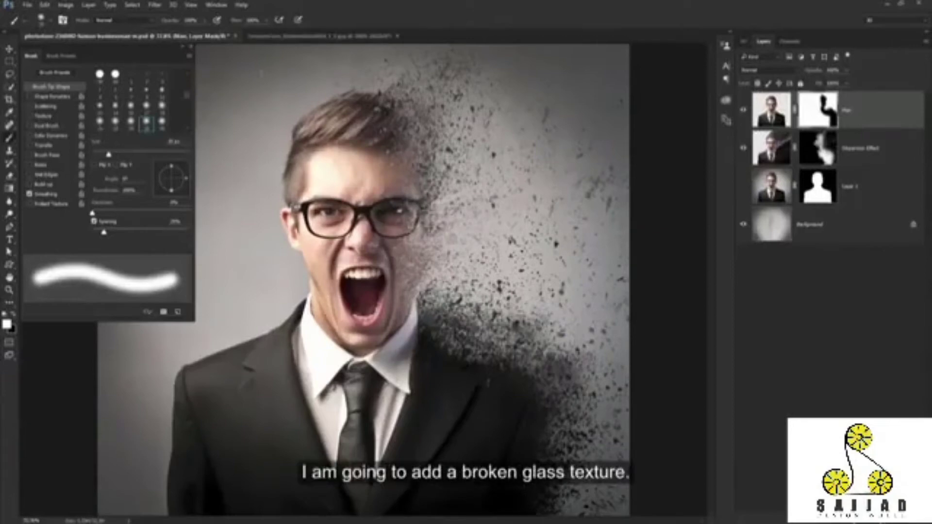
Bring the broken glass texture from its own document into the businessman portrait with the Move tool.
{"action": "left_click", "coordinate": [282, 36]}
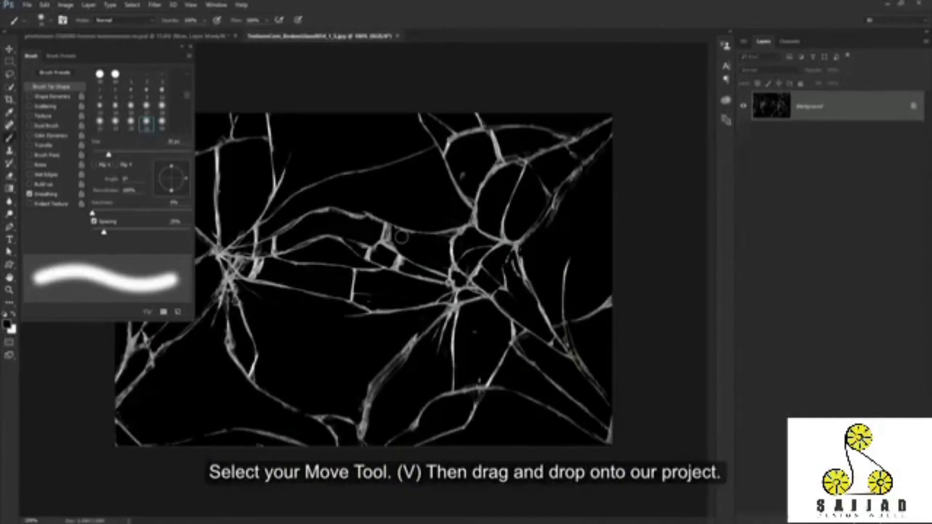
{"action": "key", "text": "v"}
{"action": "mouse_move", "coordinate": [224, 36]}
{"action": "left_mouse_down"}
{"action": "mouse_move", "coordinate": [286, 69]}
{"action": "mouse_move", "coordinate": [412, 208]}
{"action": "mouse_move", "coordinate": [424, 163]}
{"action": "left_mouse_up"}
{"action": "left_click", "coordinate": [192, 48]}
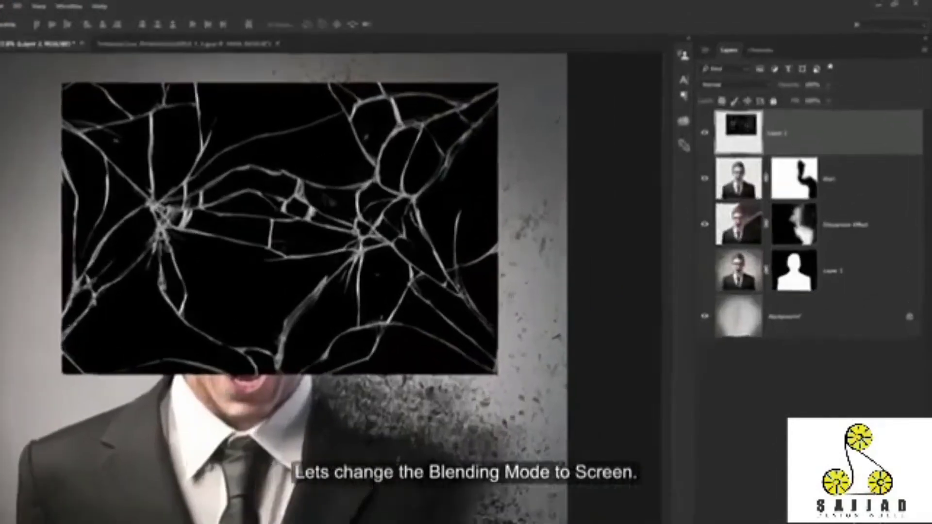
Set the glass texture layer's blending mode to Screen and rename the layer Cracks.
{"action": "left_click", "coordinate": [758, 70]}
{"action": "left_click", "coordinate": [682, 194]}
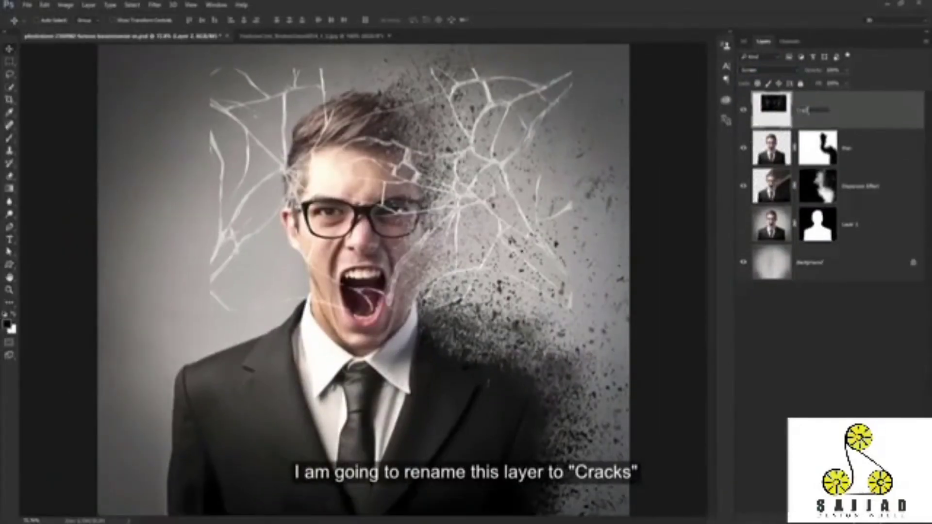
{"action": "type", "text": "ks"}
{"action": "key", "text": "Return"}
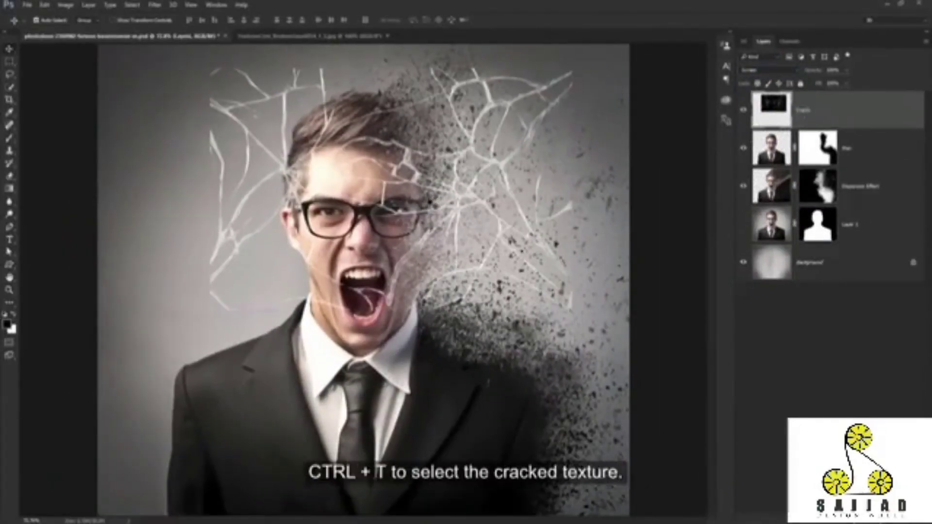
Scale the Cracks texture down with Free Transform and fit it over the glasses lens on the image's right.
{"action": "key", "text": "ctrl+t"}
{"action": "left_click_drag", "start_coordinate": [573, 310], "coordinate": [466, 216]}
{"action": "key", "text": "Return"}
{"action": "key", "text": "z"}
{"action": "key", "text": "v"}
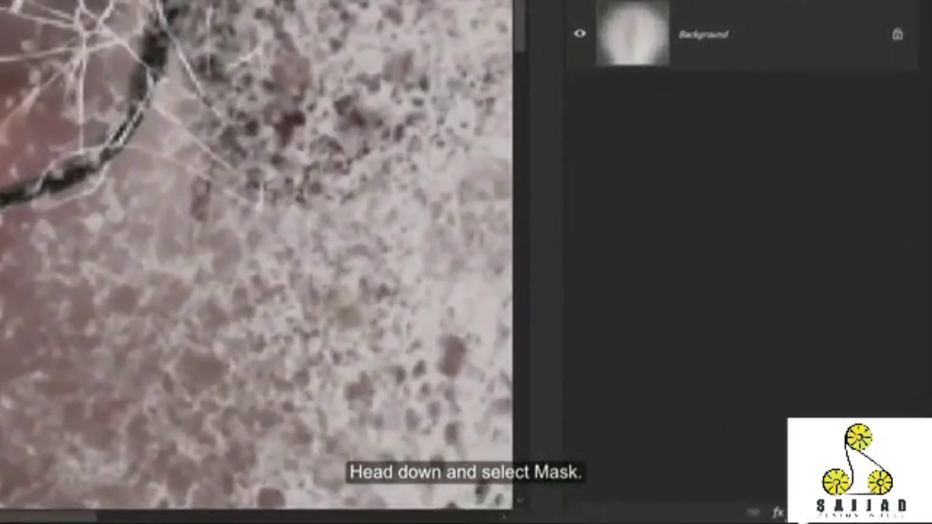
Add a layer mask to the Cracks layer and prepare a very small soft round brush with black as the foreground colour.
{"action": "left_click", "coordinate": [804, 514]}
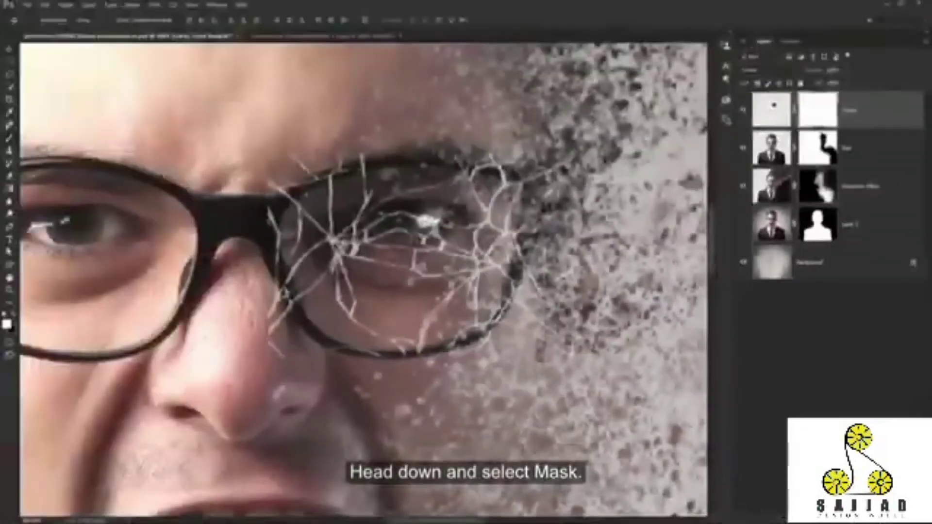
{"action": "key", "text": "b"}
{"action": "left_click", "coordinate": [50, 21]}
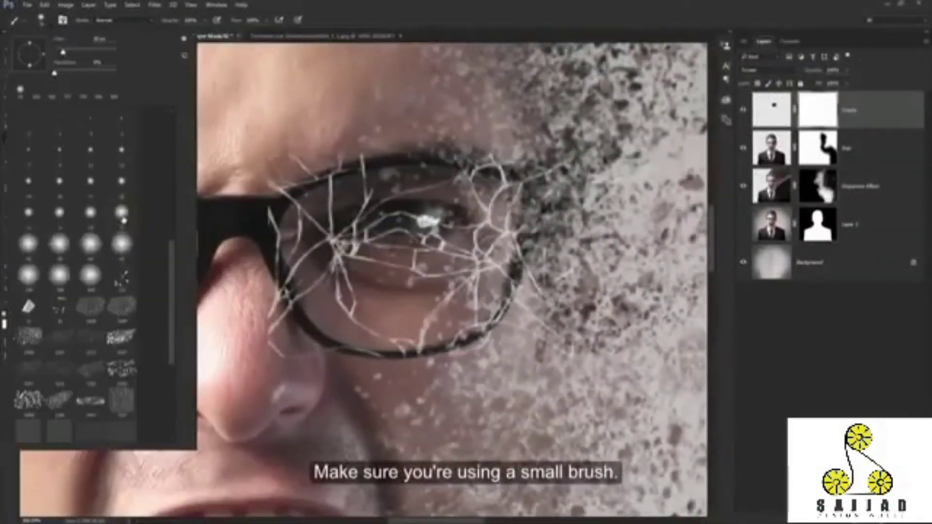
{"action": "double_click", "coordinate": [123, 217]}
{"action": "key", "text": "["}
{"action": "key", "text": "["}
{"action": "key", "text": "["}
{"action": "key", "text": "["}
{"action": "key", "text": "["}
{"action": "key", "text": "["}
{"action": "key", "text": "["}
{"action": "key", "text": "["}
{"action": "key", "text": "x"}
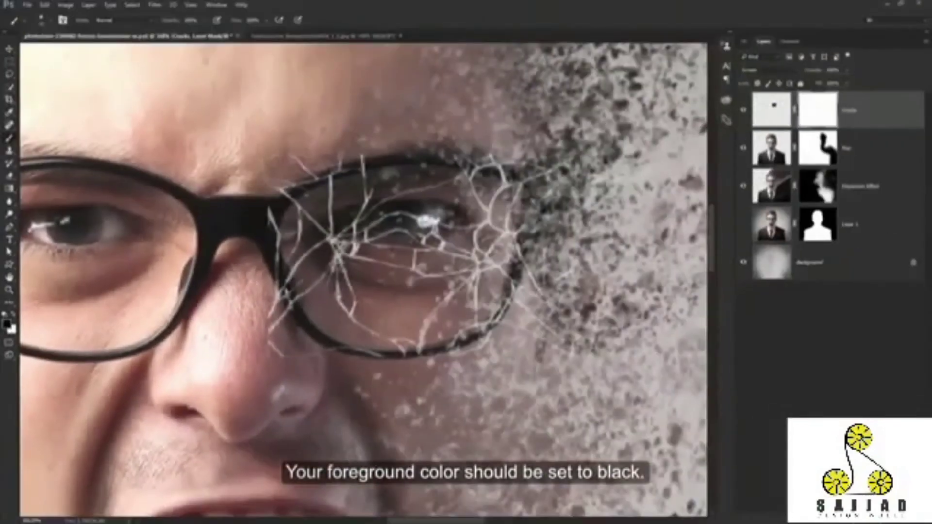
Paint black on the Cracks mask around the lens frame to hide the cracks extending outside the glass.
{"action": "mouse_move", "coordinate": [279, 189]}
{"action": "left_mouse_down"}
{"action": "mouse_move", "coordinate": [347, 166]}
{"action": "mouse_move", "coordinate": [529, 179]}
{"action": "mouse_move", "coordinate": [512, 189]}
{"action": "mouse_move", "coordinate": [558, 315]}
{"action": "left_mouse_up"}
{"action": "mouse_move", "coordinate": [520, 282]}
{"action": "left_mouse_down"}
{"action": "mouse_move", "coordinate": [487, 339]}
{"action": "mouse_move", "coordinate": [398, 357]}
{"action": "mouse_move", "coordinate": [279, 296]}
{"action": "mouse_move", "coordinate": [277, 264]}
{"action": "mouse_move", "coordinate": [275, 325]}
{"action": "mouse_move", "coordinate": [282, 202]}
{"action": "left_mouse_up"}
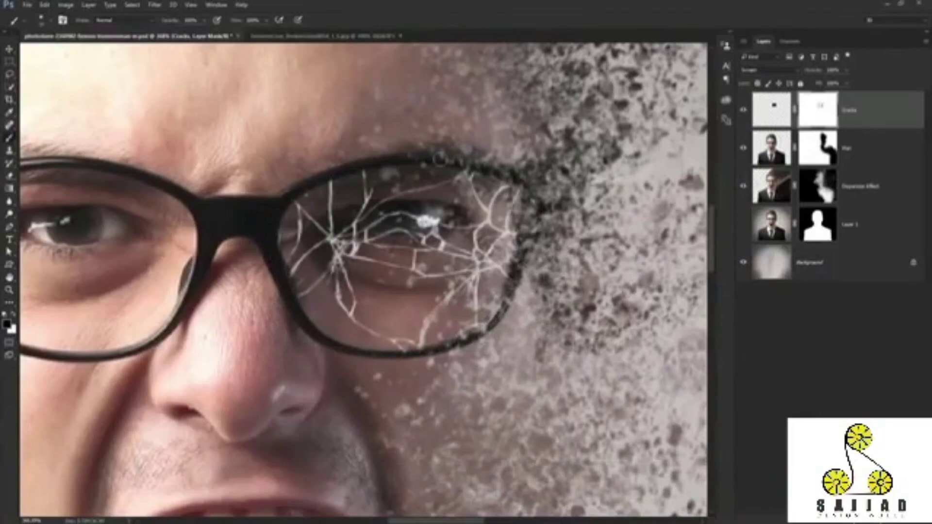
{"action": "key", "text": "ctrl+0"}
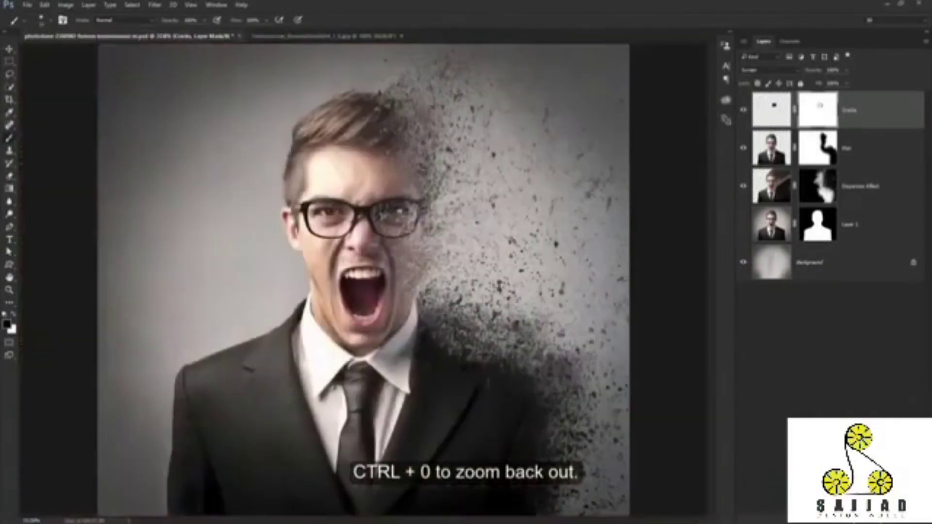
Add a Gradient Map adjustment layer above all layers and apply the purple-to-orange gradient preset.
{"action": "key", "text": "ctrl+2"}
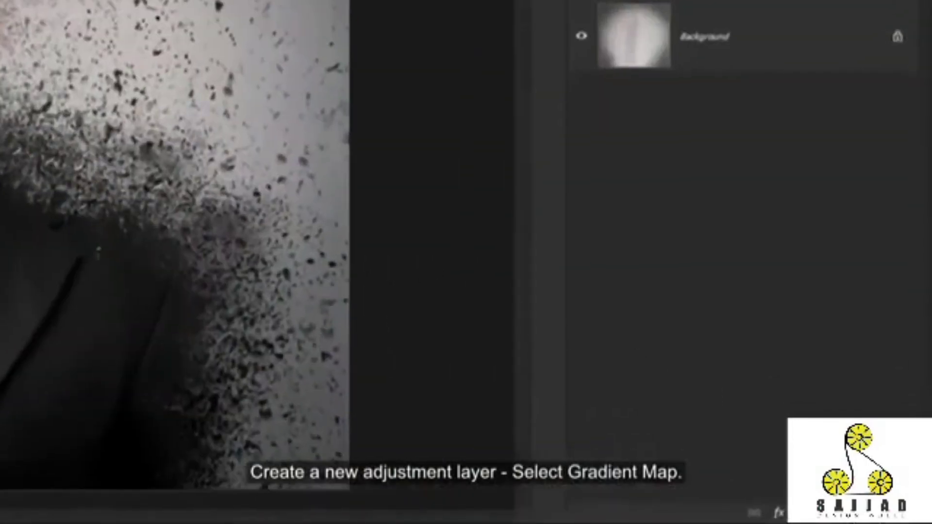
{"action": "left_click", "coordinate": [828, 514]}
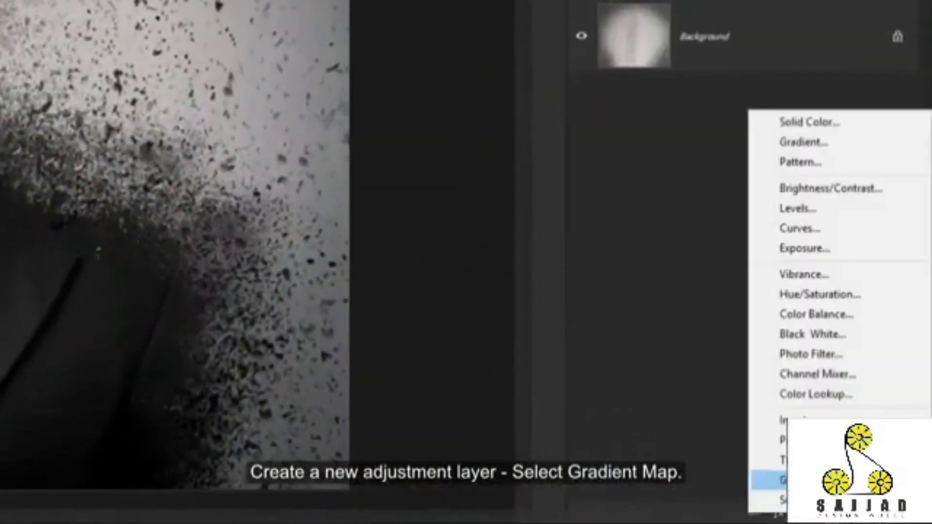
{"action": "left_click", "coordinate": [770, 480]}
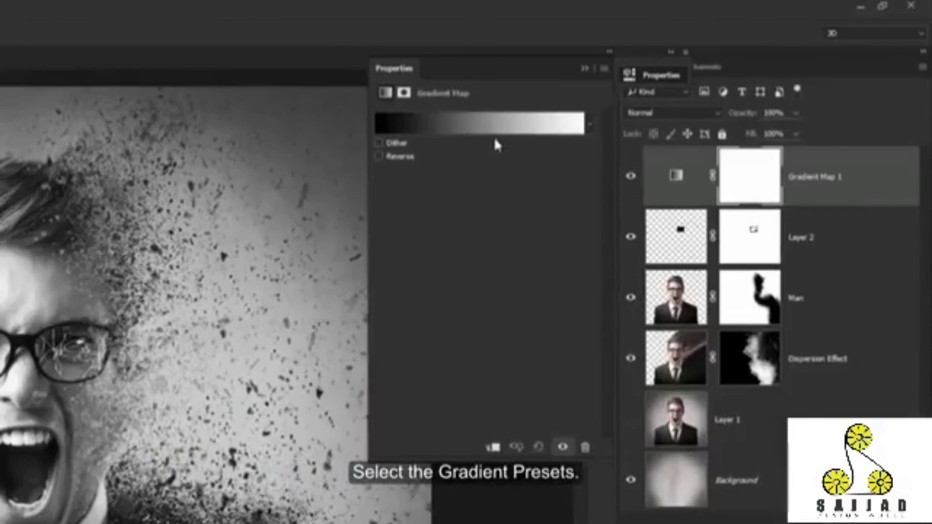
{"action": "left_click", "coordinate": [495, 131]}
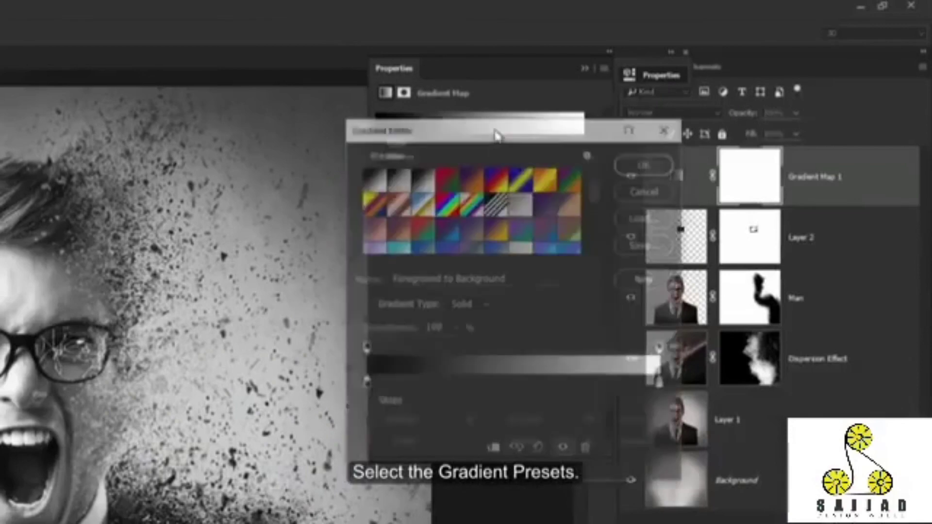
{"action": "left_click", "coordinate": [496, 236]}
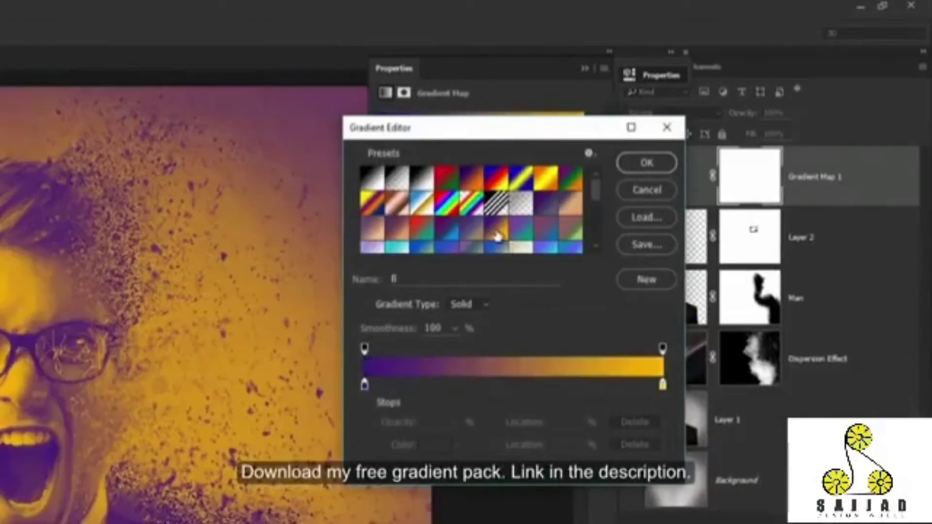
{"action": "left_click", "coordinate": [637, 164]}
{"action": "left_click", "coordinate": [685, 51]}
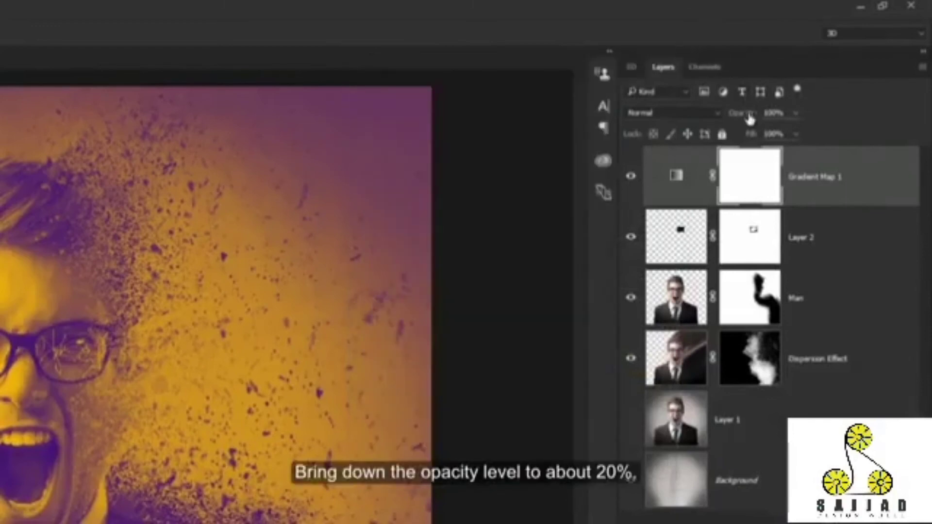
Lower the Gradient Map layer's opacity to about 20% and toggle its visibility to compare the colour effect.
{"action": "mouse_move", "coordinate": [750, 115]}
{"action": "left_mouse_down"}
{"action": "mouse_move", "coordinate": [721, 115]}
{"action": "mouse_move", "coordinate": [736, 117]}
{"action": "left_mouse_up"}
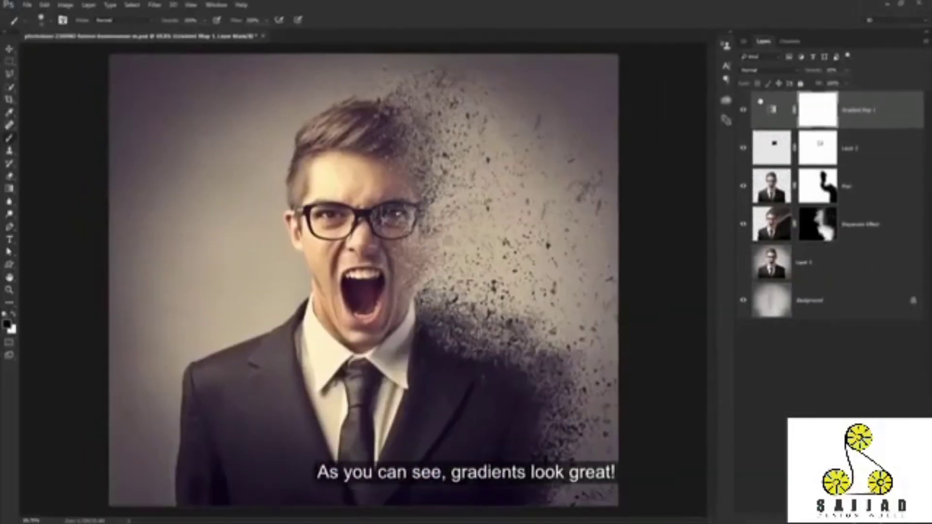
{"action": "left_click", "coordinate": [630, 176]}
{"action": "left_click", "coordinate": [631, 176]}
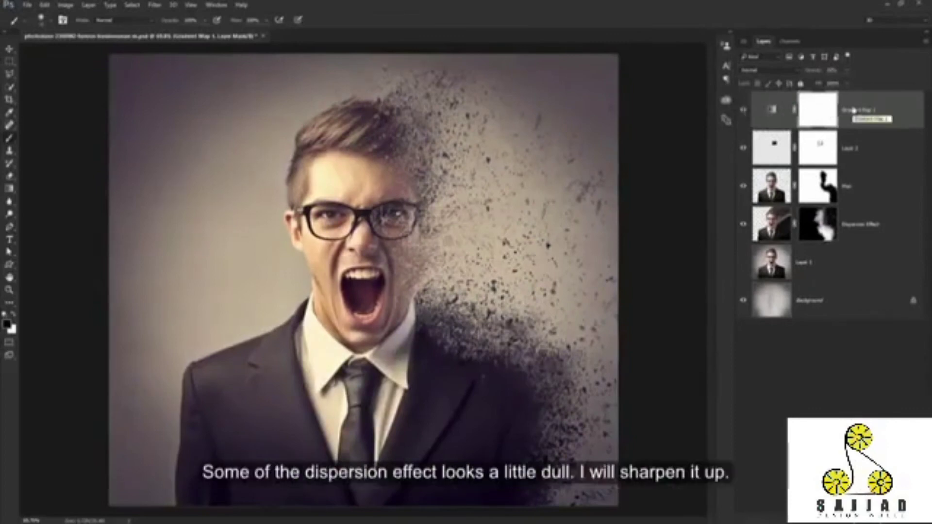
Stamp all visible layers into a new top layer named Sharpen and convert it to a Smart Object.
{"action": "key", "text": "ctrl+shift+alt+e"}
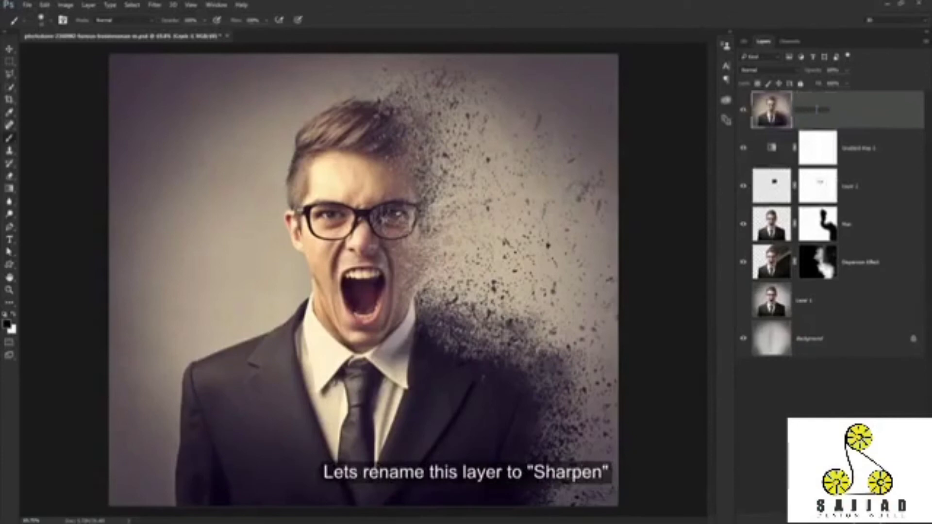
{"action": "key", "text": "Return"}
{"action": "right_click", "coordinate": [816, 112]}
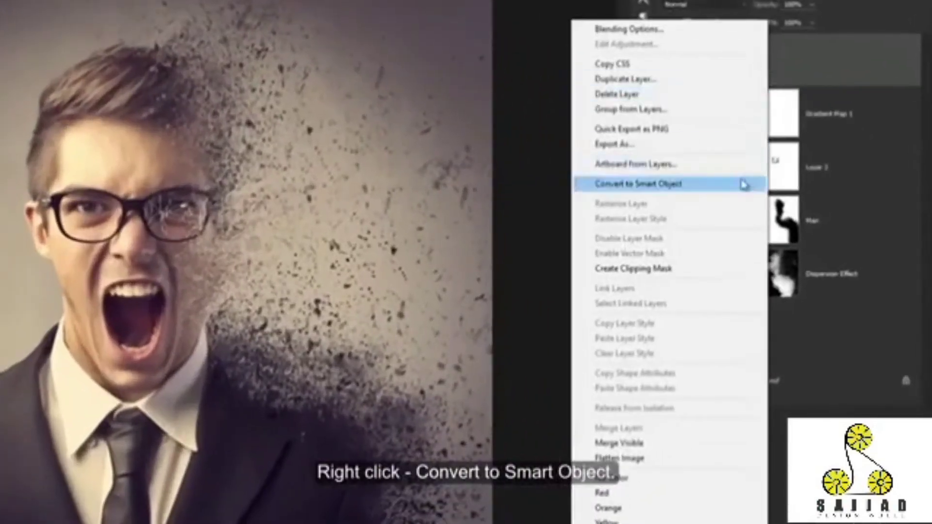
{"action": "left_click", "coordinate": [744, 184]}
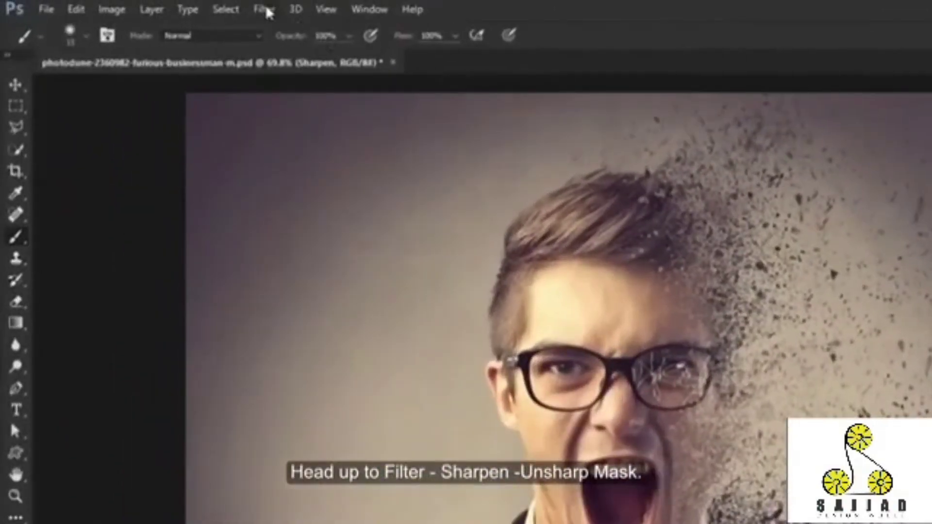
Apply Unsharp Mask to the Sharpen layer with amount 60%, radius 1.0 pixels and threshold 0, previewing the cracked lens and dispersion area.
{"action": "left_click", "coordinate": [268, 11]}
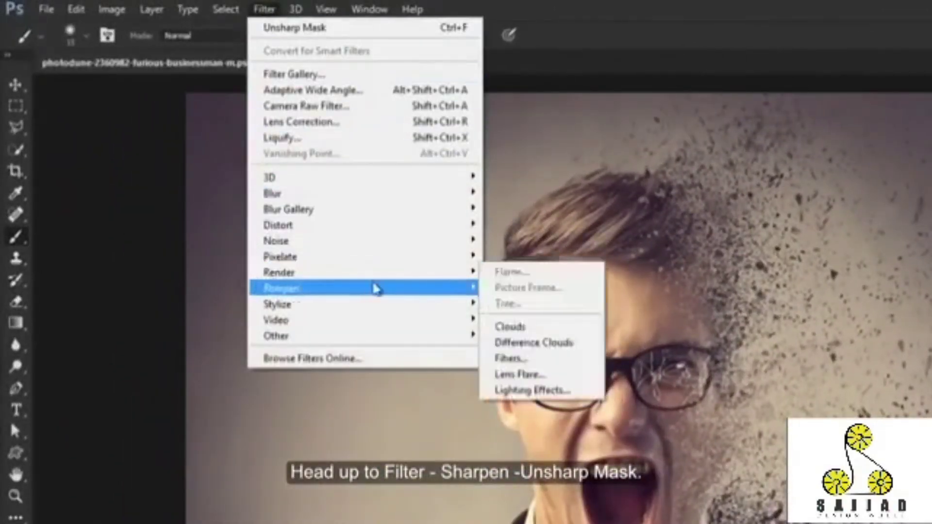
{"action": "mouse_move", "coordinate": [377, 289]}
{"action": "left_click", "coordinate": [529, 366]}
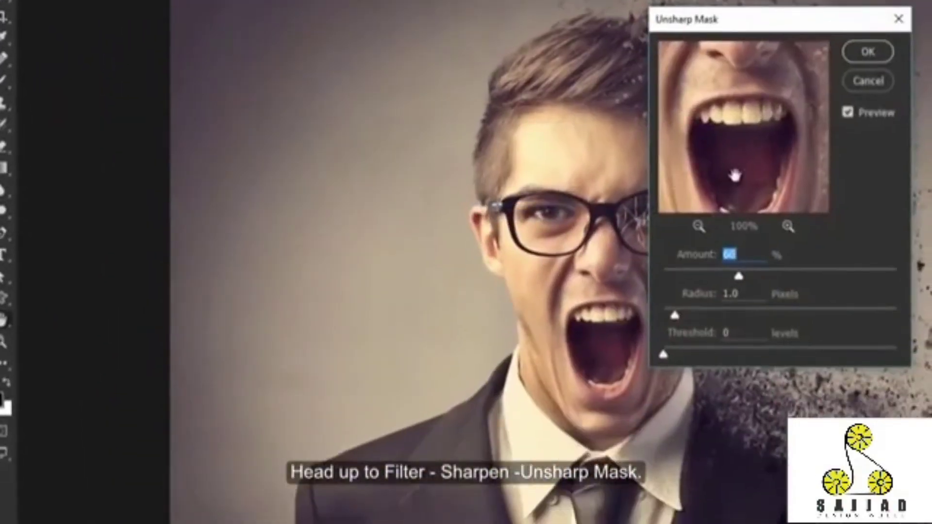
{"action": "left_click", "coordinate": [698, 226]}
{"action": "left_click_drag", "start_coordinate": [760, 154], "coordinate": [715, 221]}
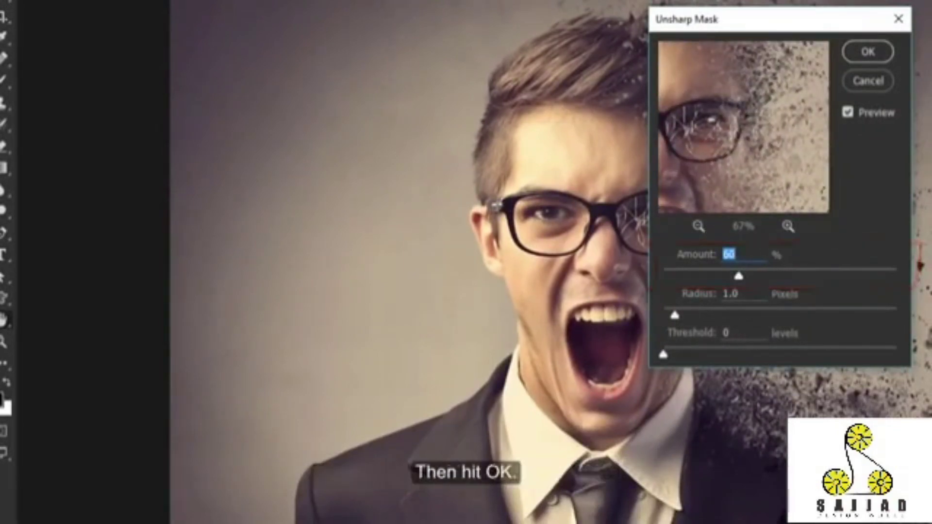
{"action": "left_click", "coordinate": [882, 57]}
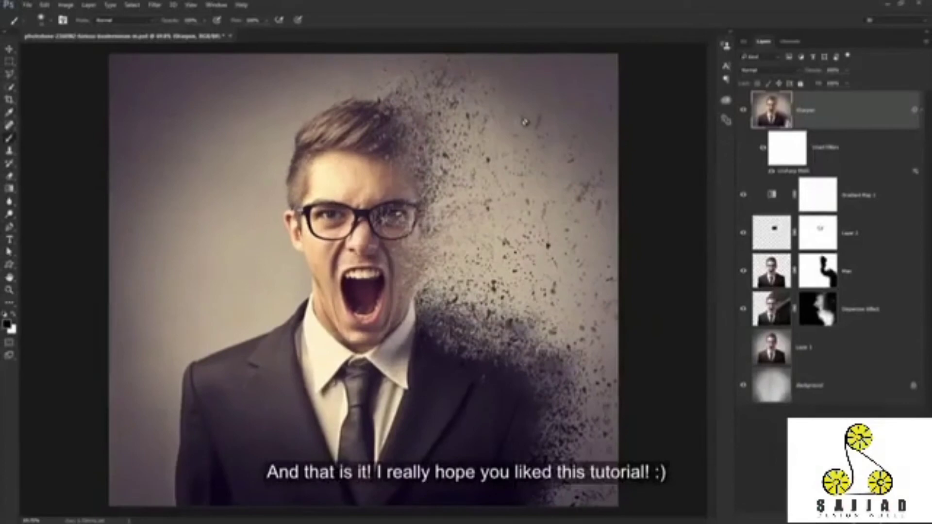